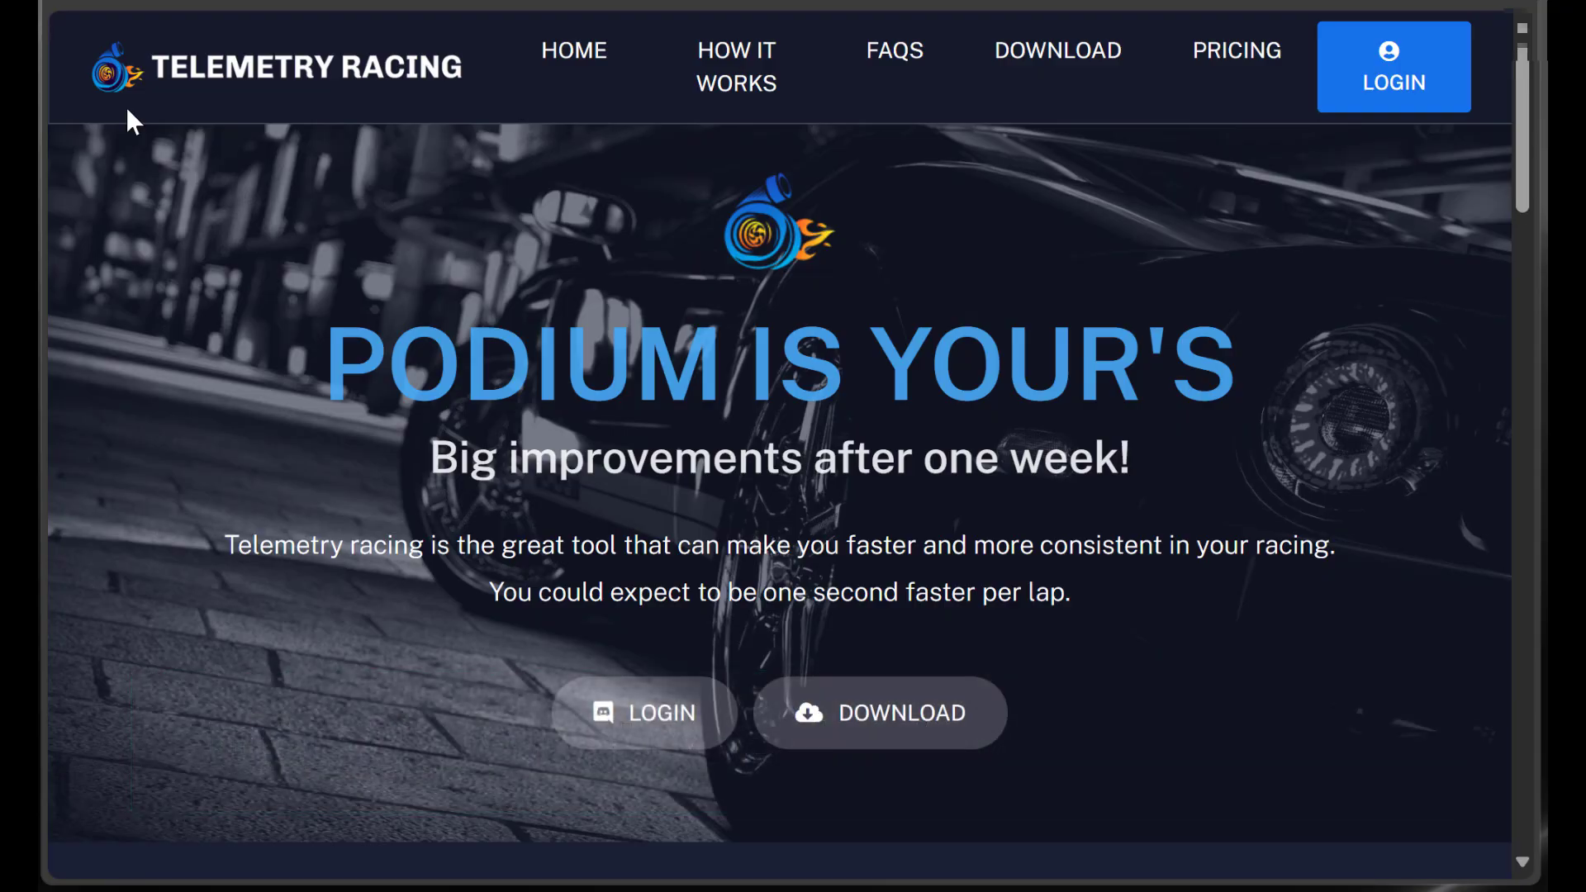
Jump to the Download section with the Windows, Mac, Linux, Android and iOS builds
{"action": "left_click", "coordinate": [909, 730]}
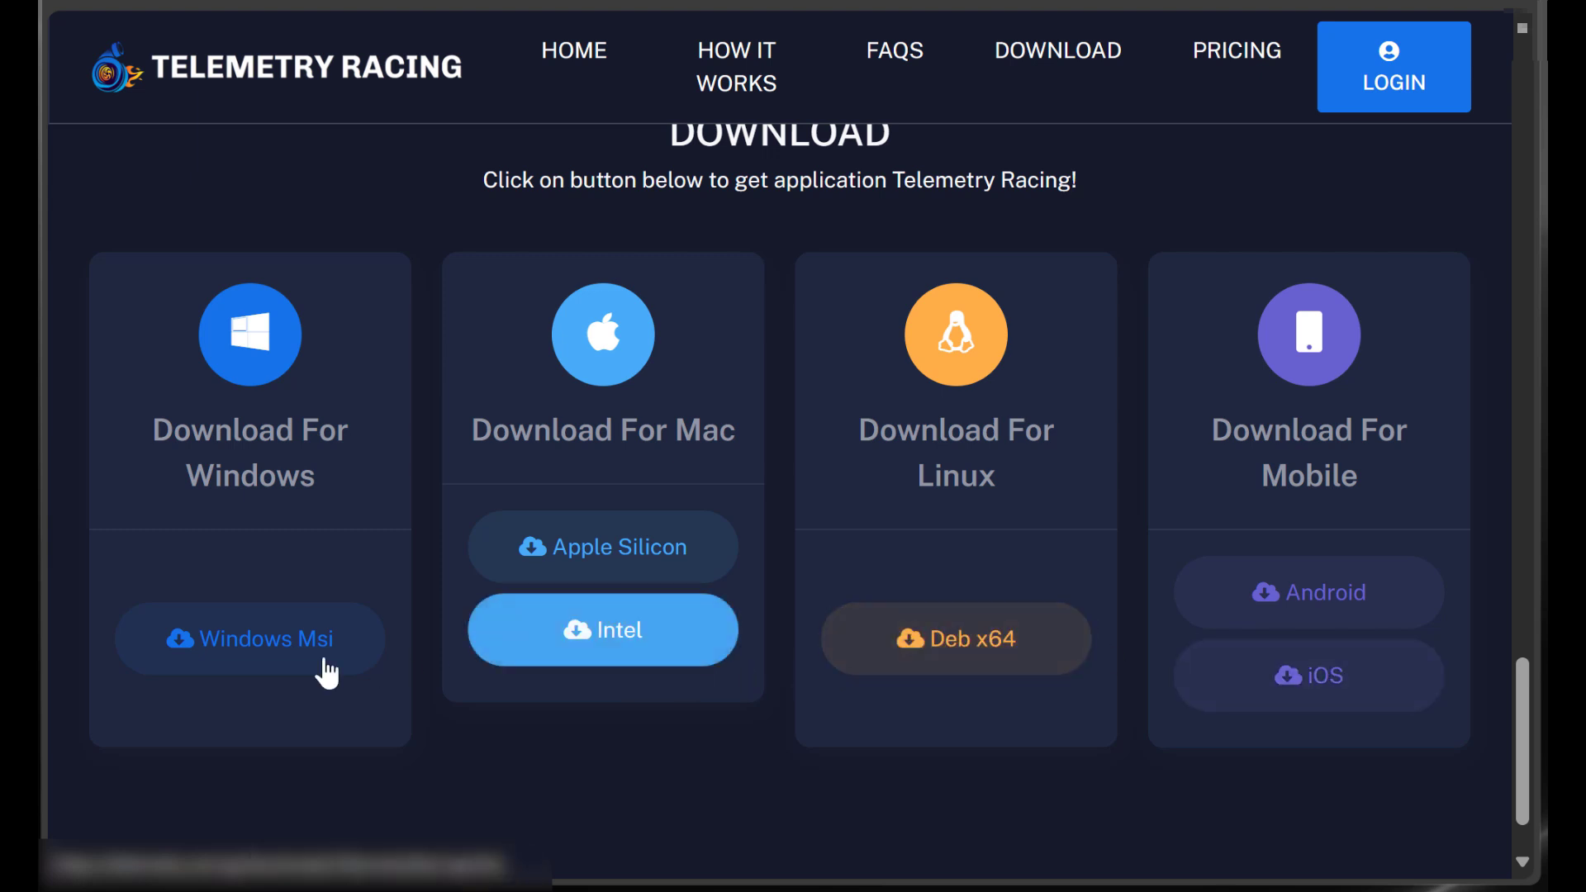
Download TelemetryRacing.msi, keep it past the SmartScreen warning, and show it in Downloads
{"action": "left_click", "coordinate": [285, 652]}
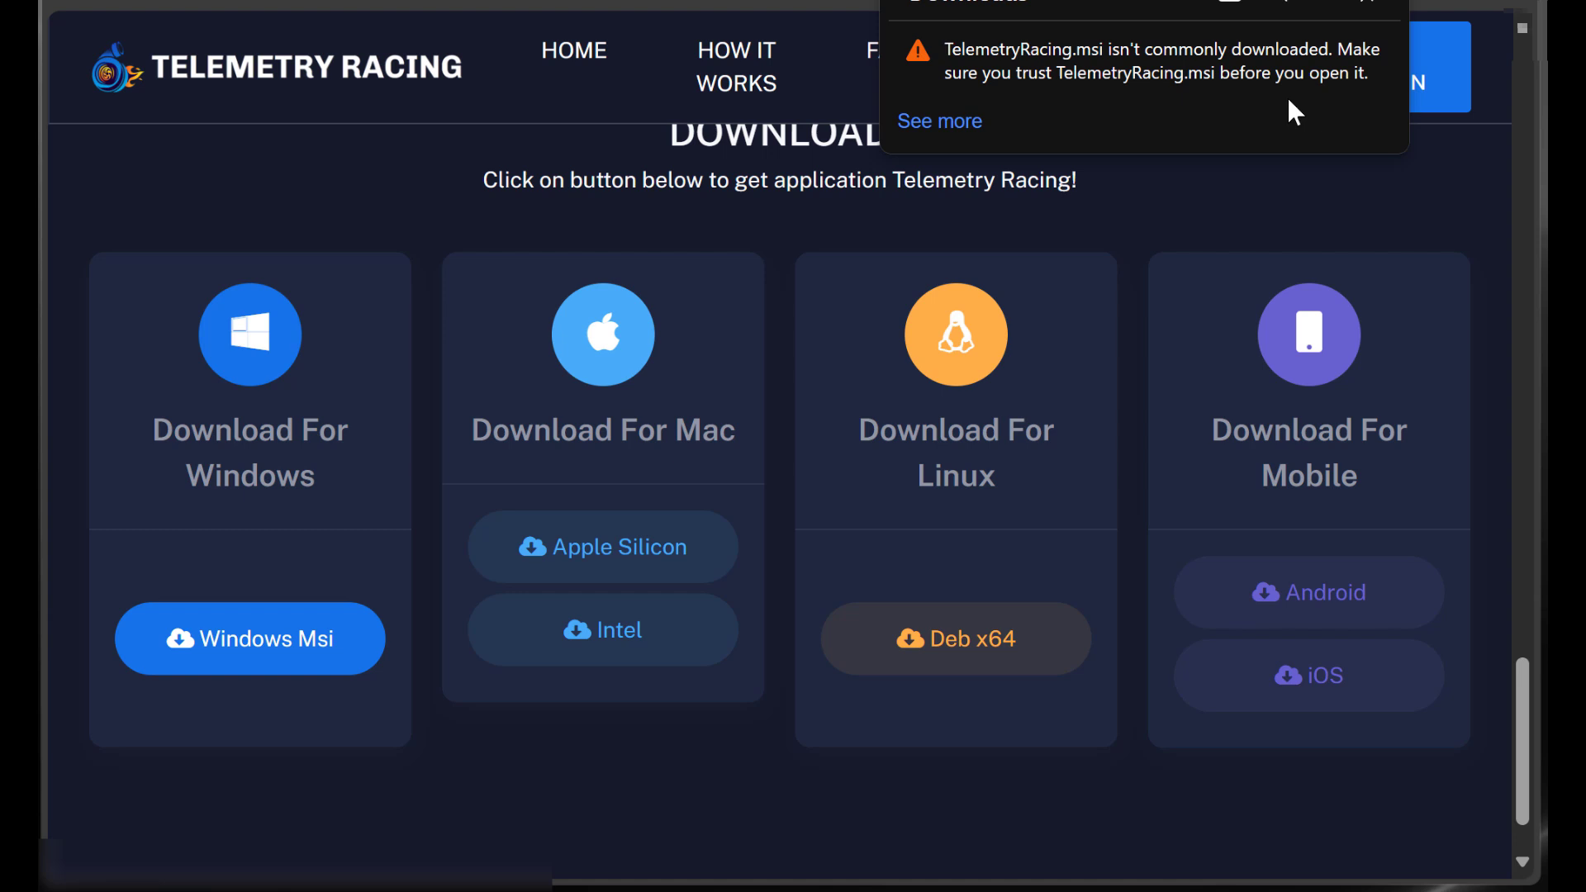
{"action": "mouse_move", "coordinate": [1294, 78]}
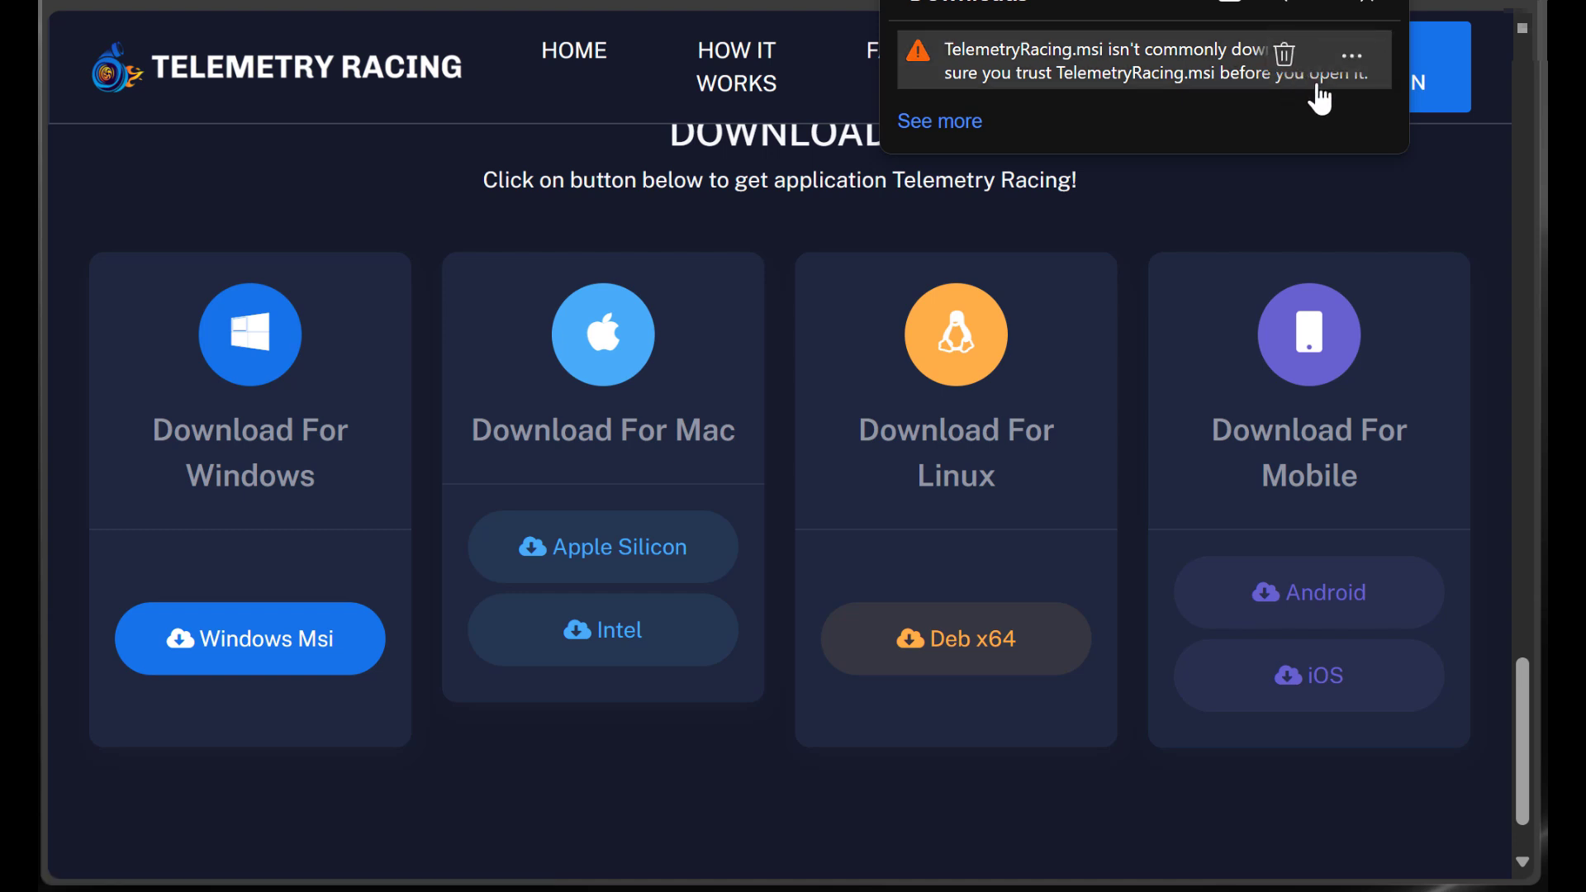
{"action": "left_click", "coordinate": [1353, 58]}
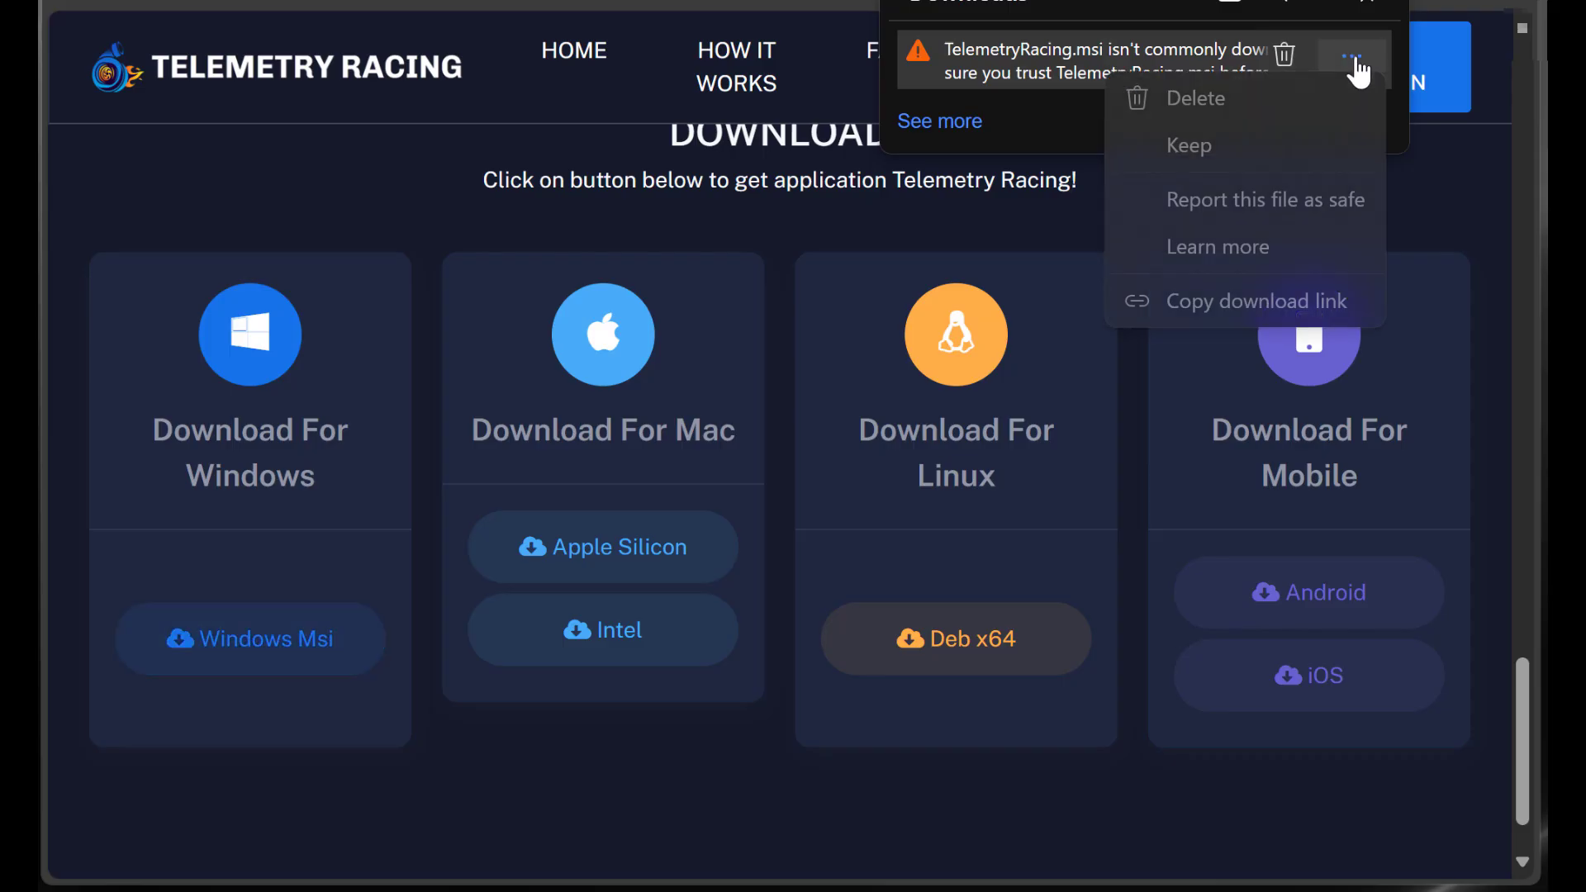
{"action": "left_click", "coordinate": [1206, 145]}
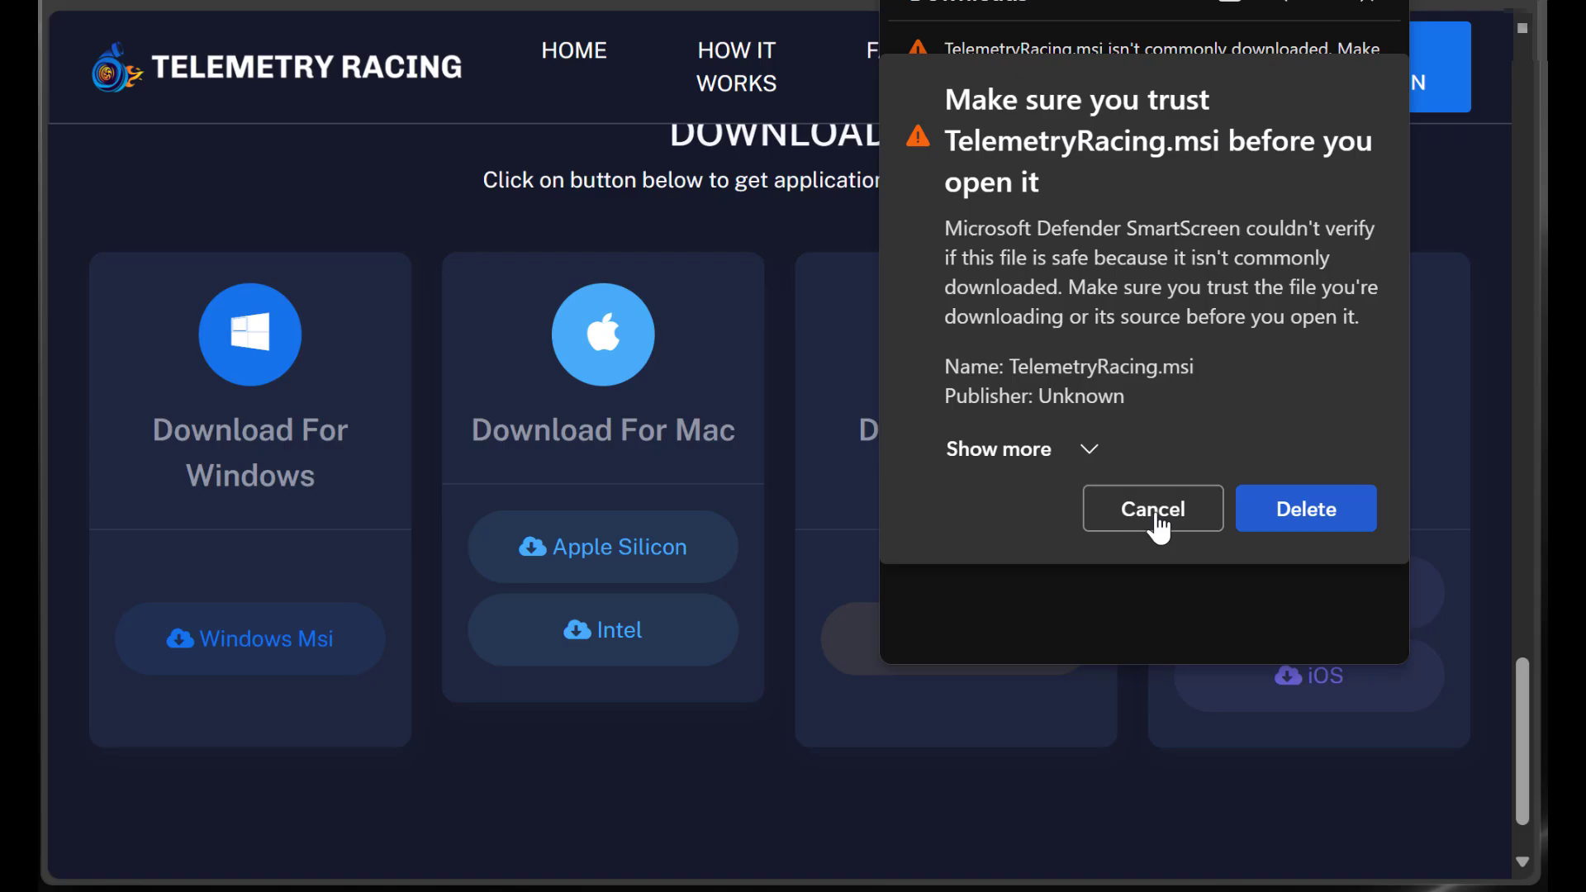
{"action": "left_click", "coordinate": [1091, 453]}
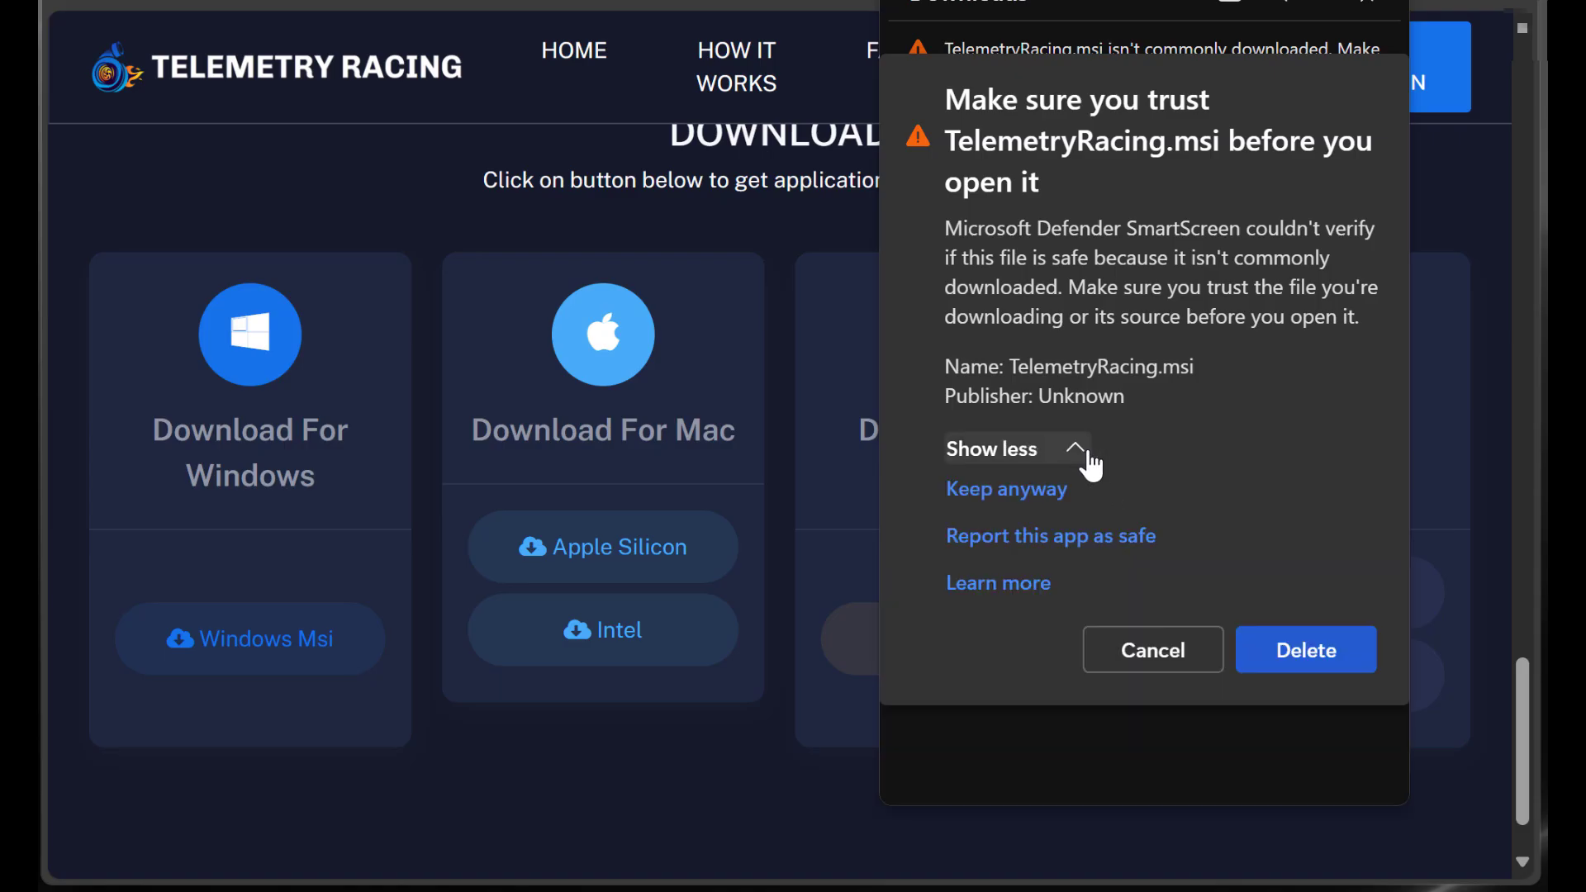
{"action": "left_click", "coordinate": [1045, 488]}
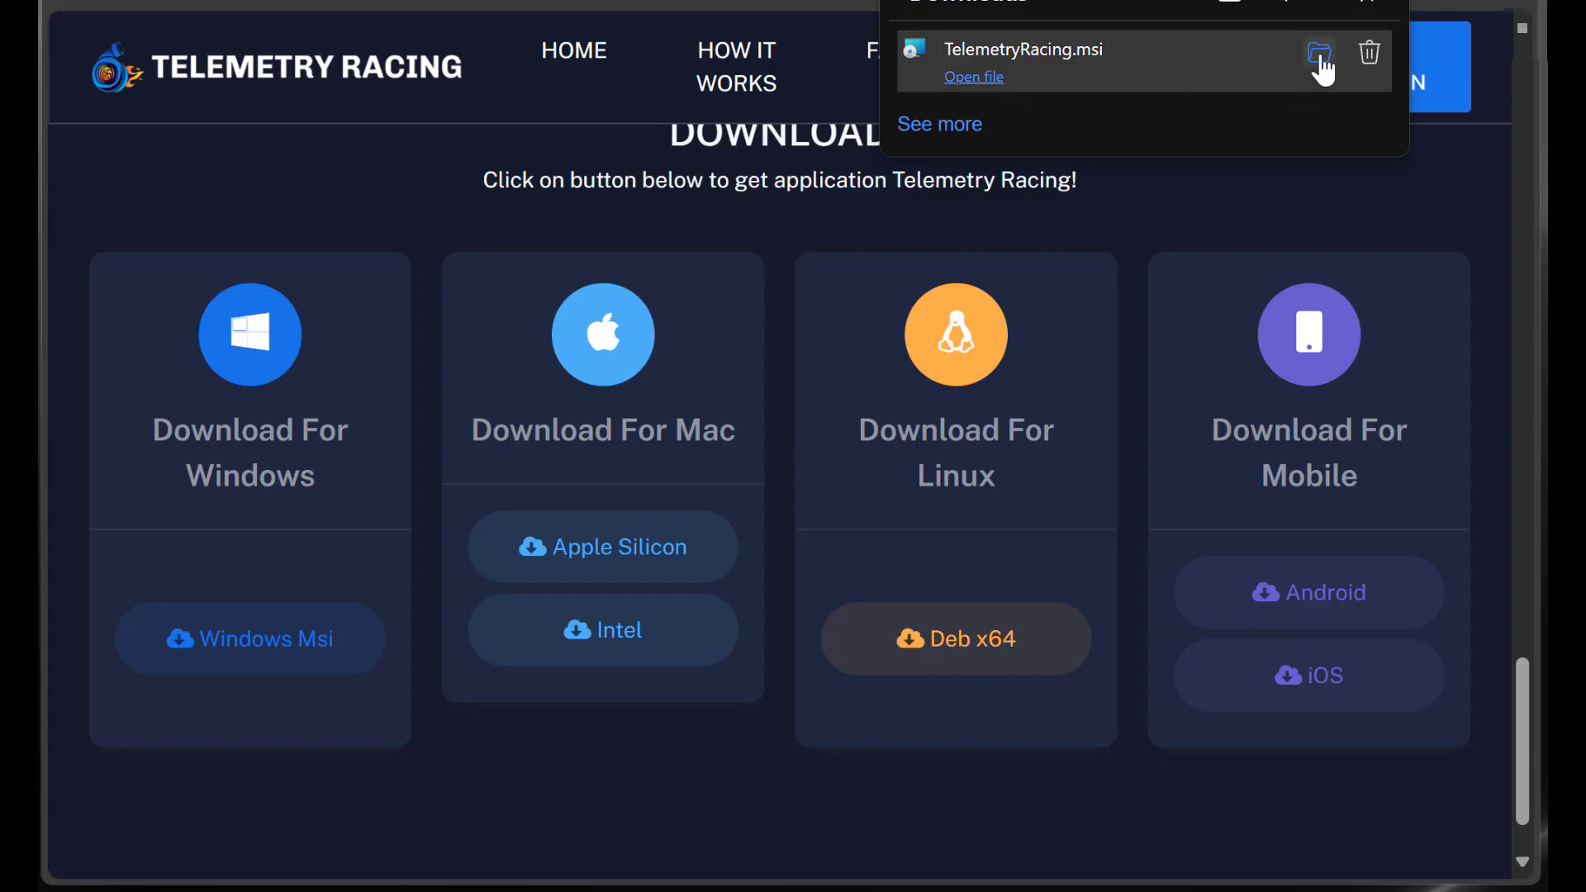
{"action": "left_click", "coordinate": [1318, 51]}
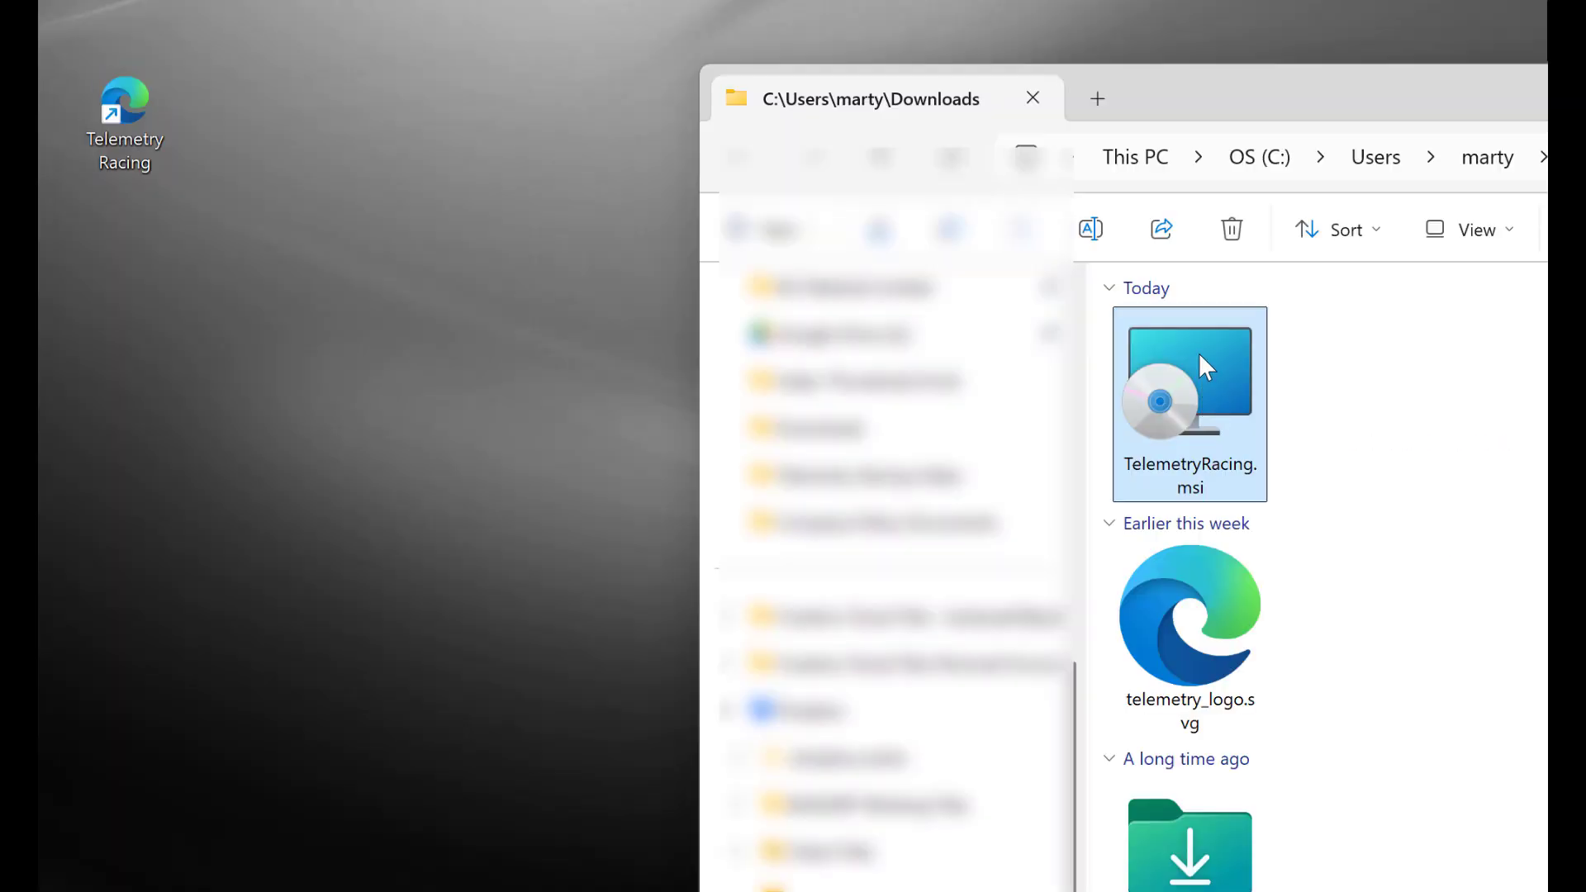
Move TelemetryRacing.msi from the Downloads folder onto the desktop
{"action": "left_click_drag", "start_coordinate": [1197, 374], "coordinate": [263, 188]}
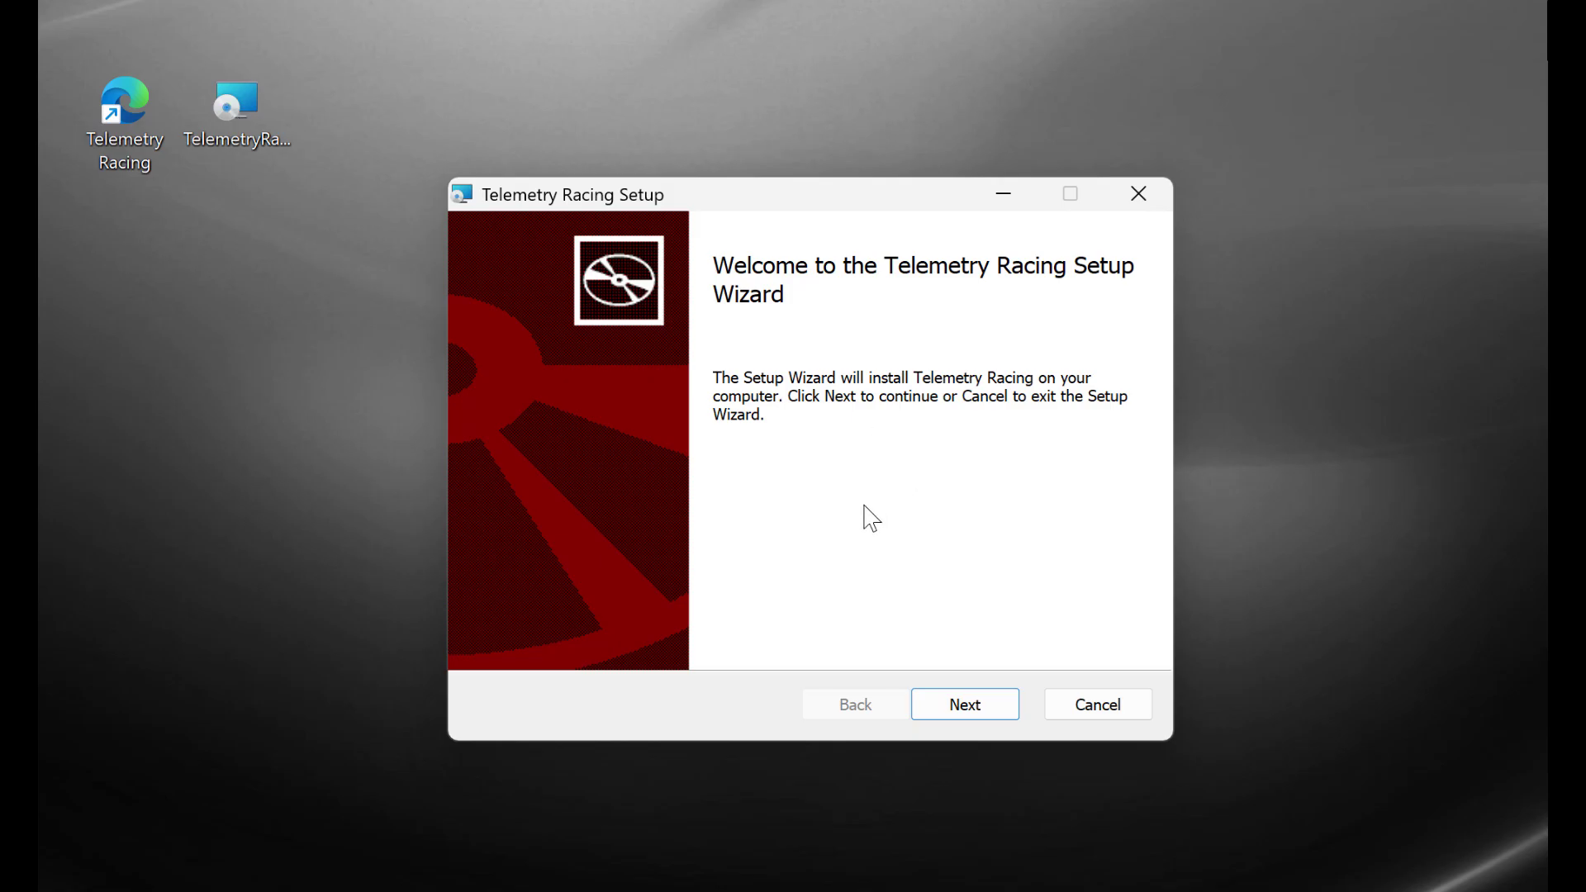
Install Telemetry Racing into the default C:\Program Files\Telemetry Racing\ folder
{"action": "left_click", "coordinate": [968, 712]}
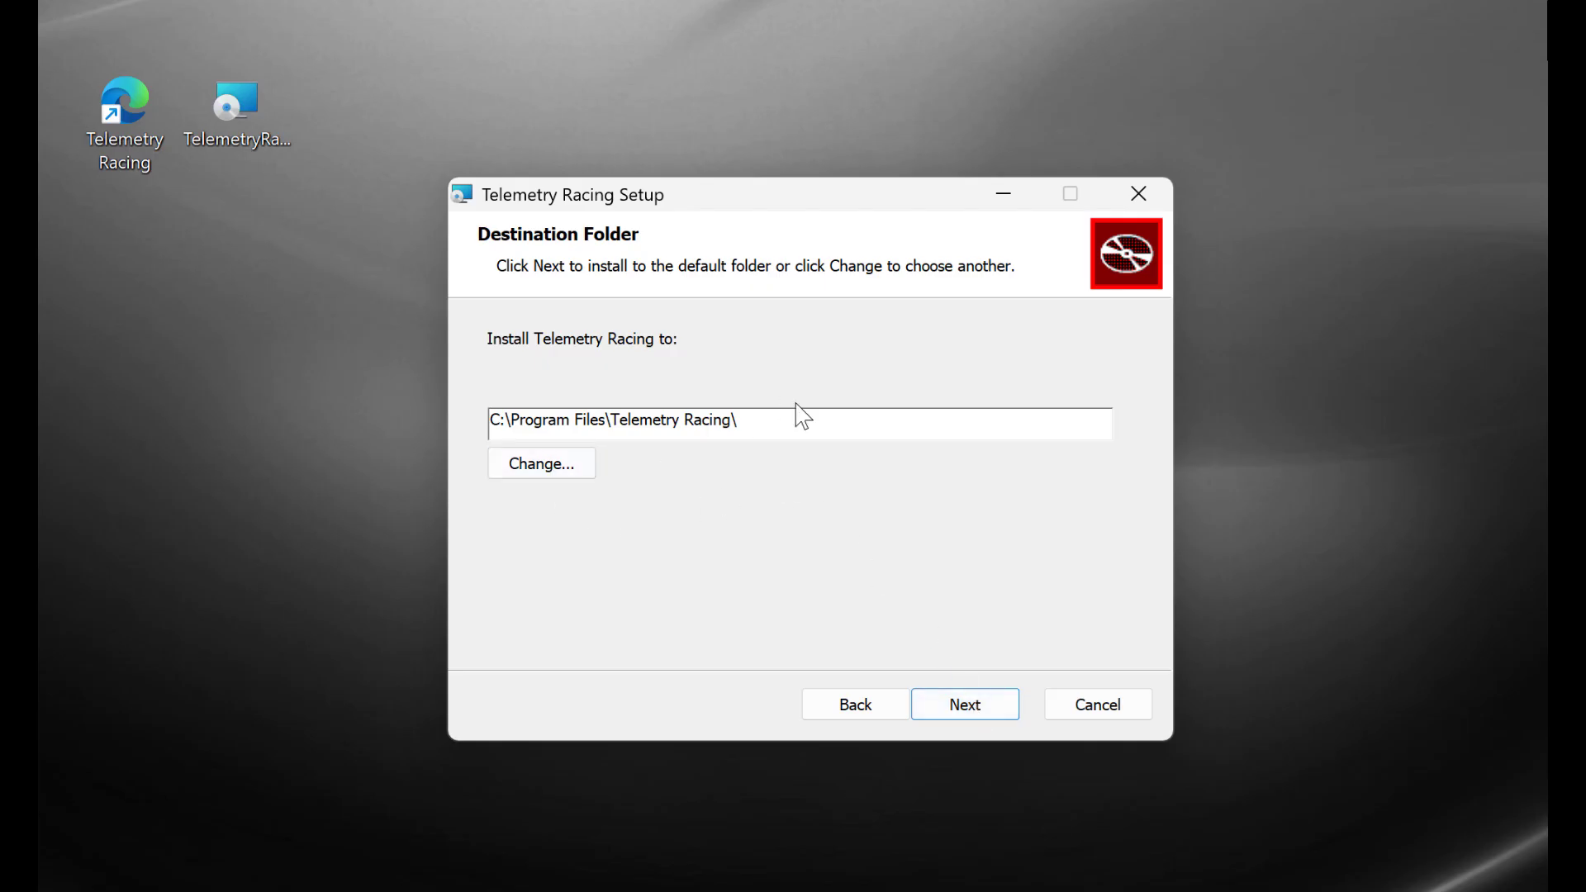
{"action": "left_click", "coordinate": [971, 724]}
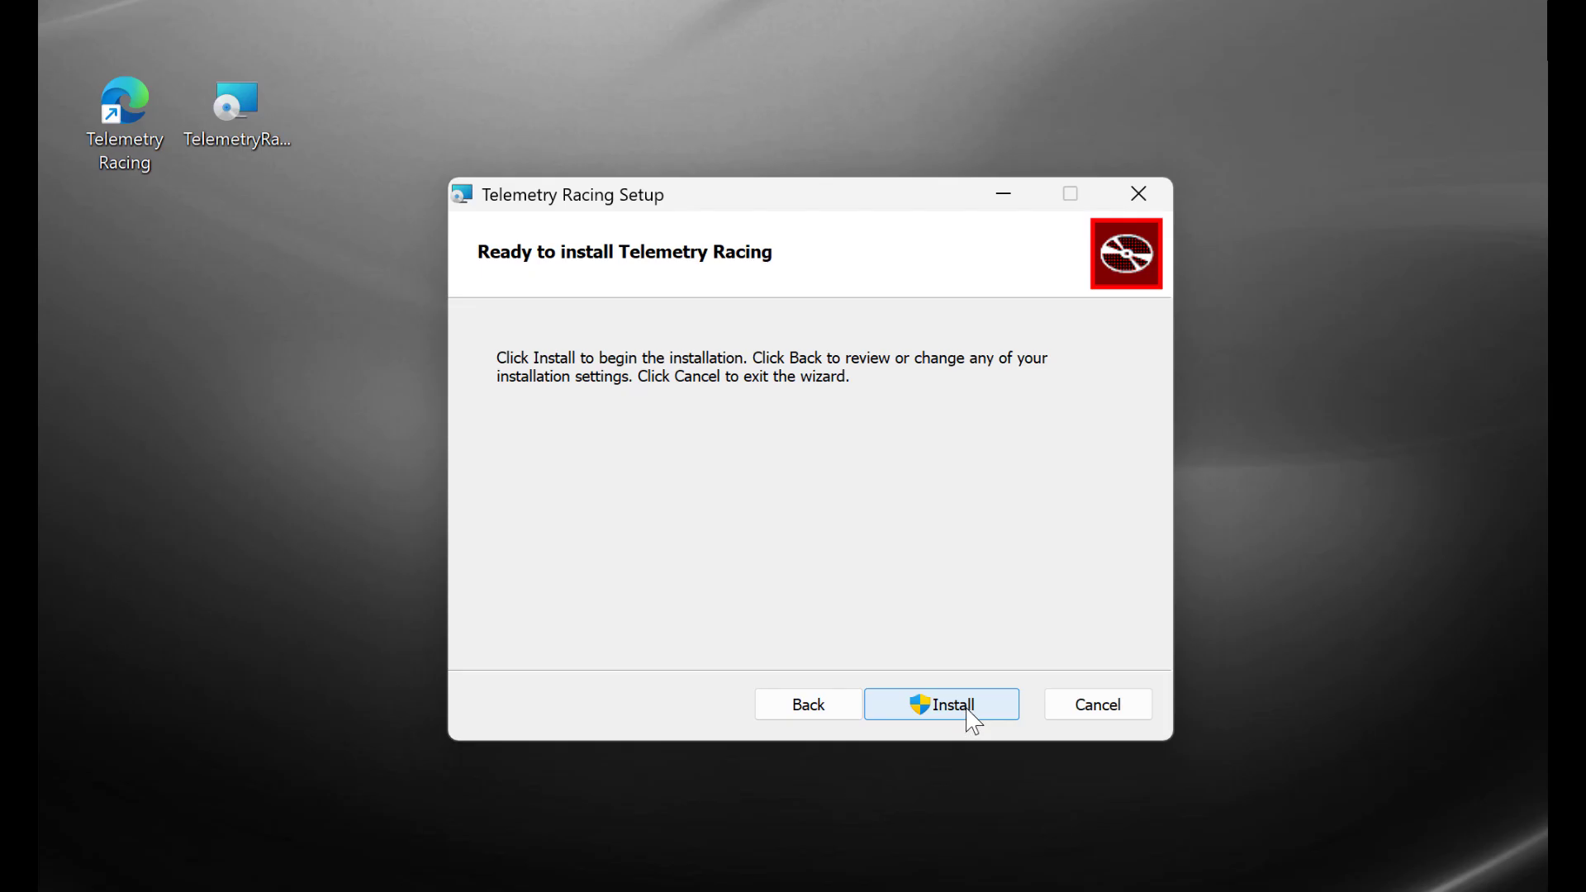
{"action": "left_click", "coordinate": [973, 723]}
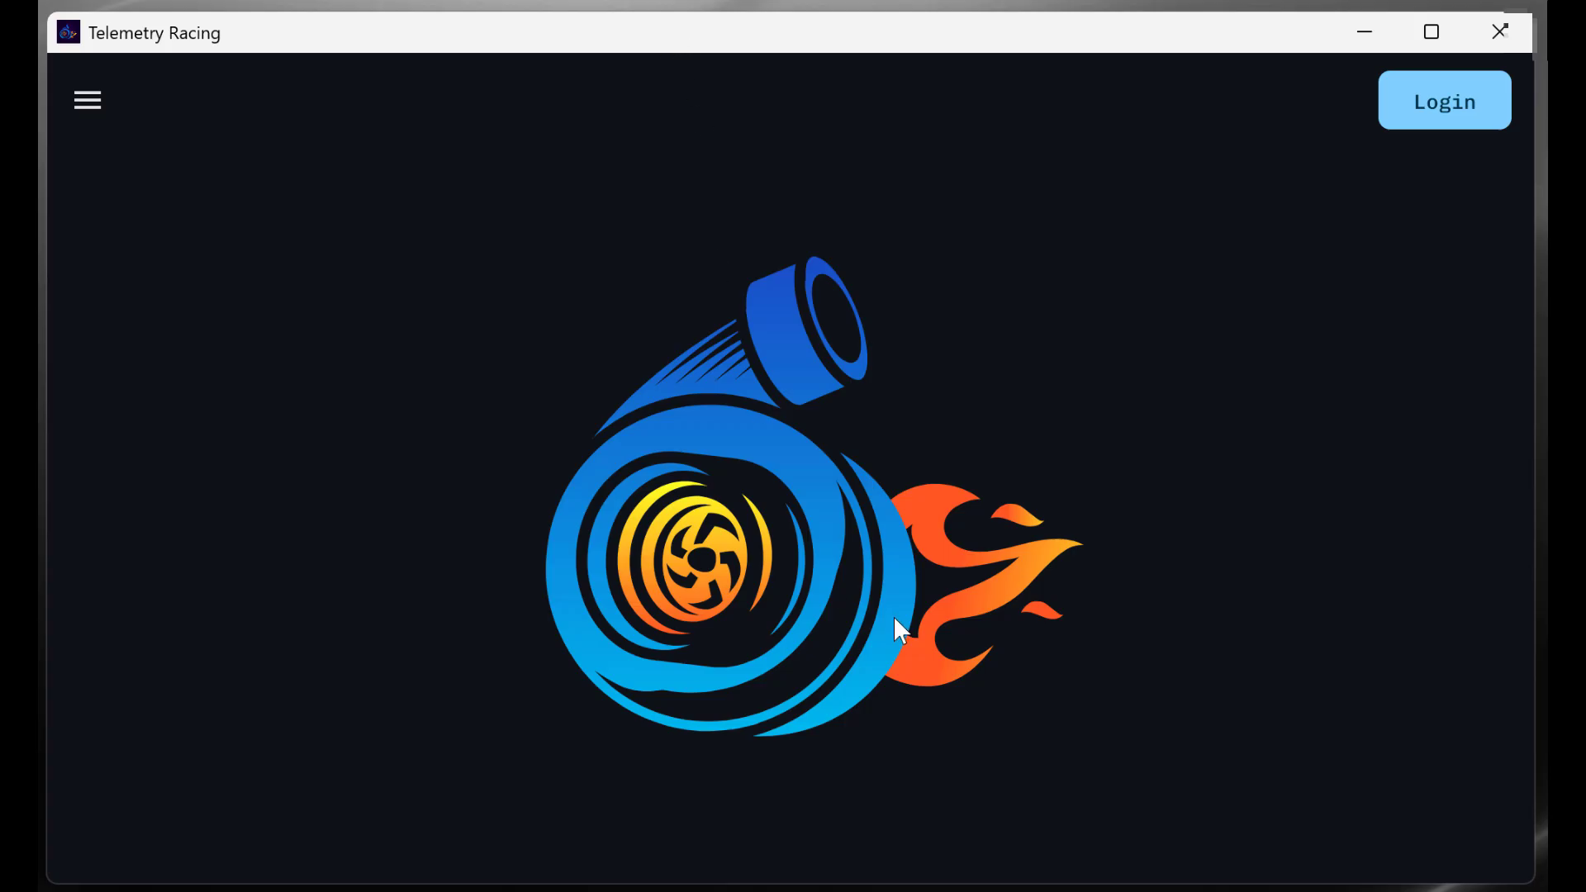
Check the PlayStation IP is 192.168.1.50 in Settings, then go to the login options
{"action": "left_click", "coordinate": [86, 101]}
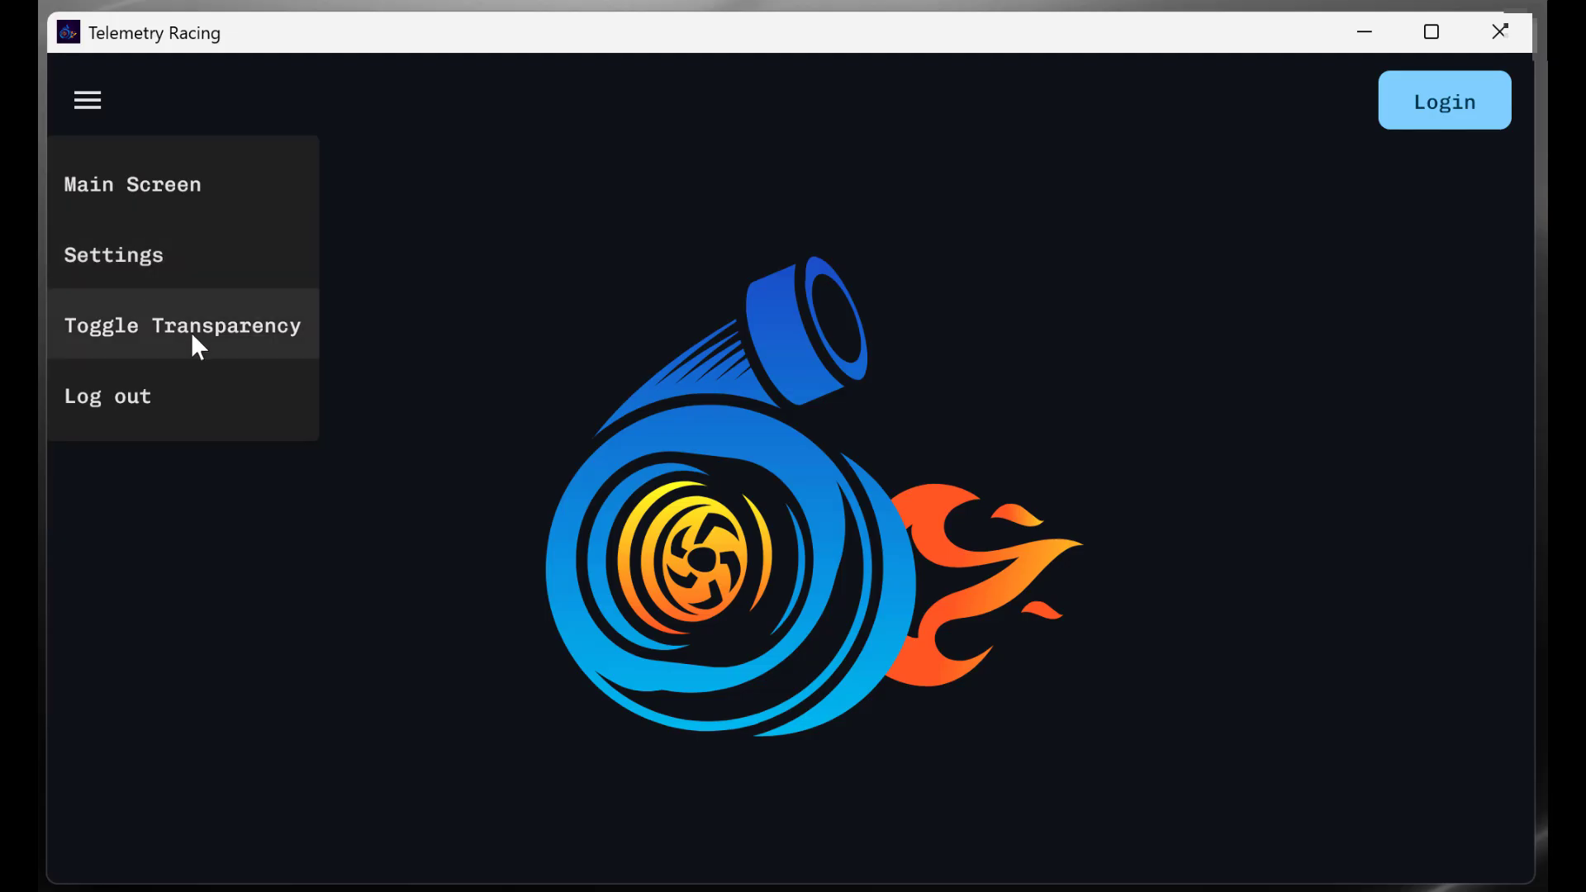
{"action": "left_click", "coordinate": [148, 258]}
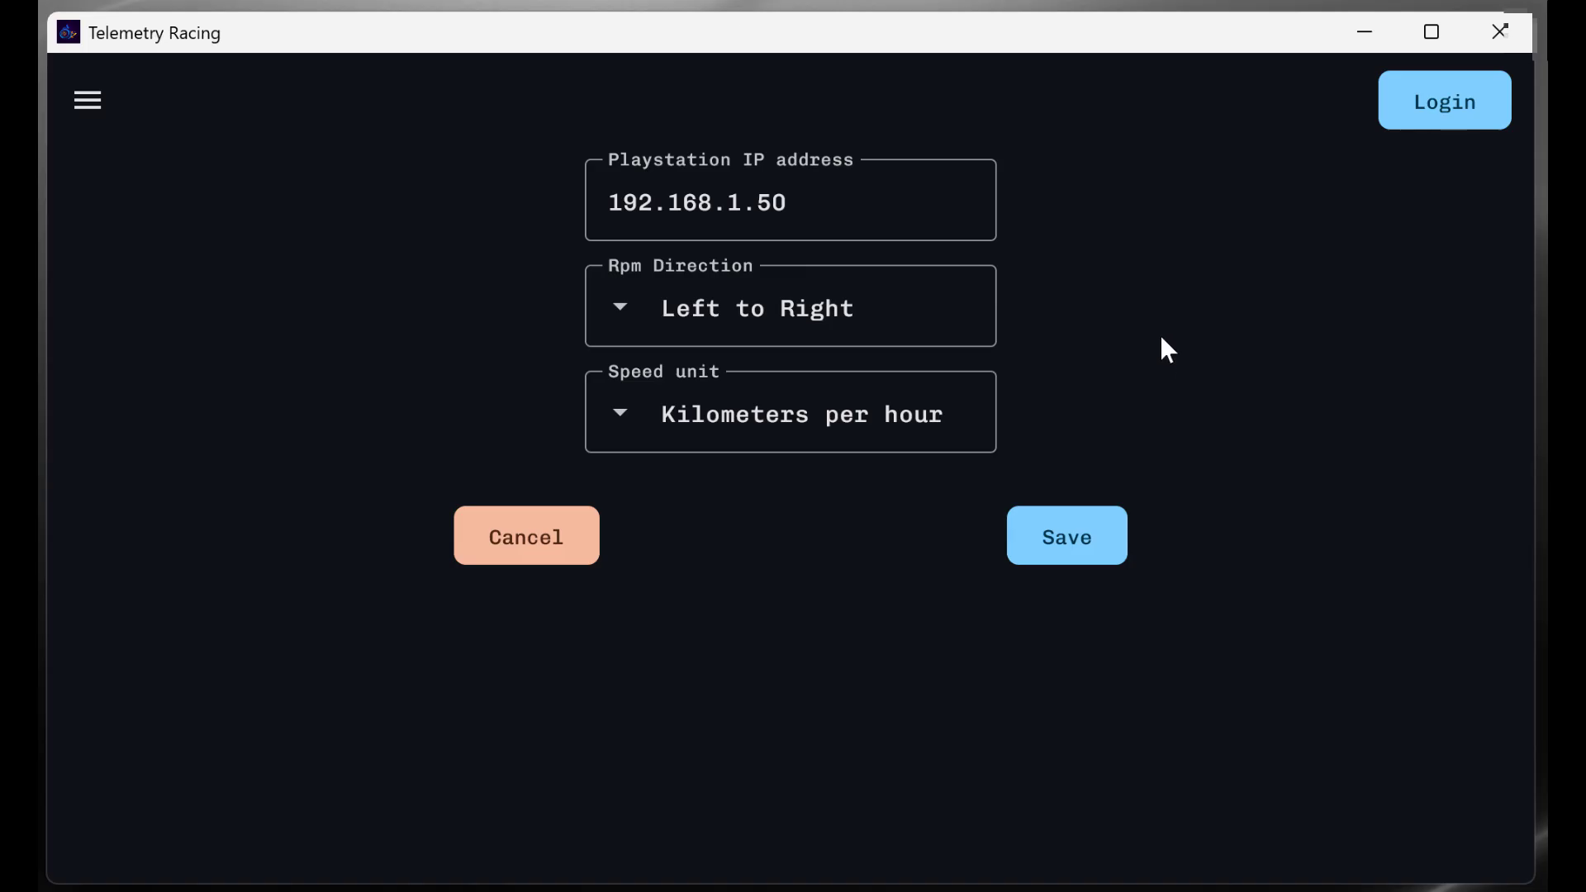
{"action": "left_click", "coordinate": [1438, 103]}
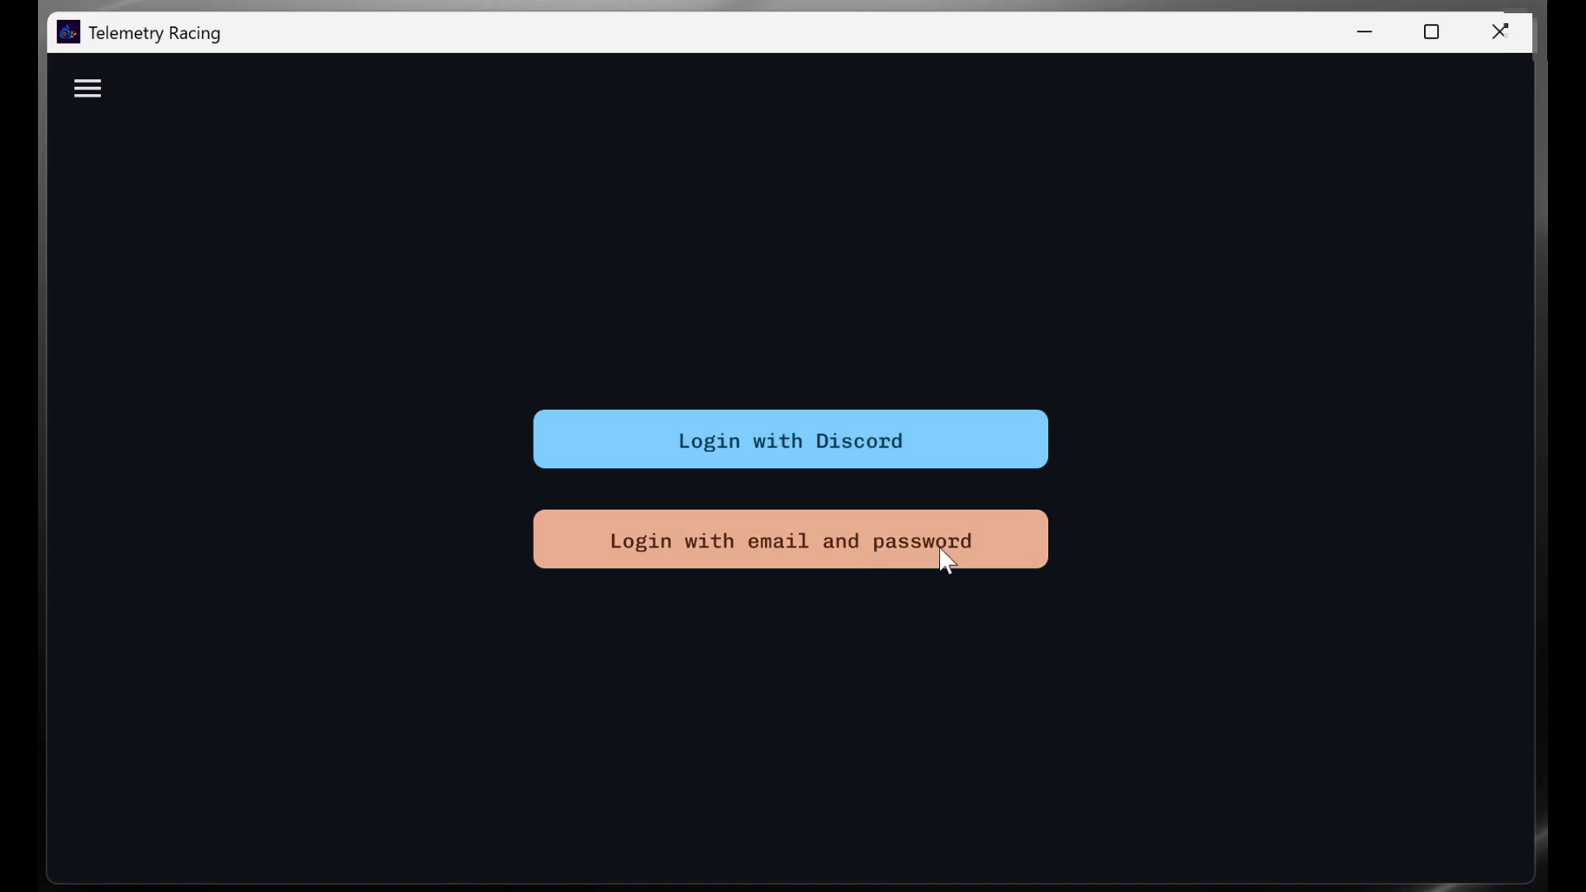
Sign in with Discord and authorize Telemetry.racing to access the account
{"action": "left_click", "coordinate": [844, 439]}
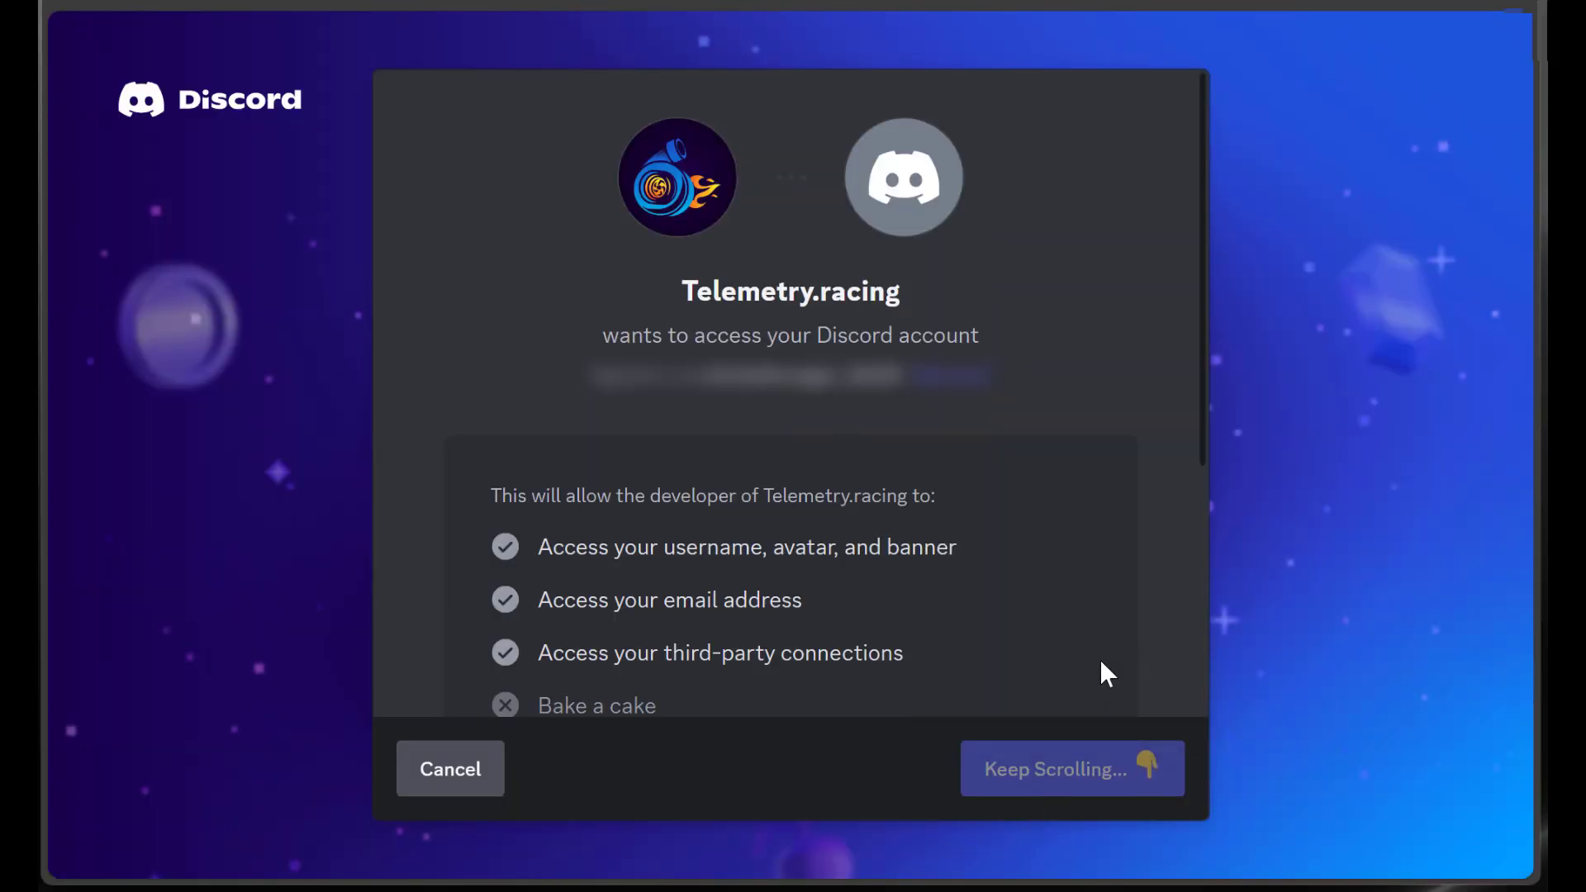
{"action": "scroll", "coordinate": [1034, 544], "scroll_direction": "down", "scroll_amount": 5}
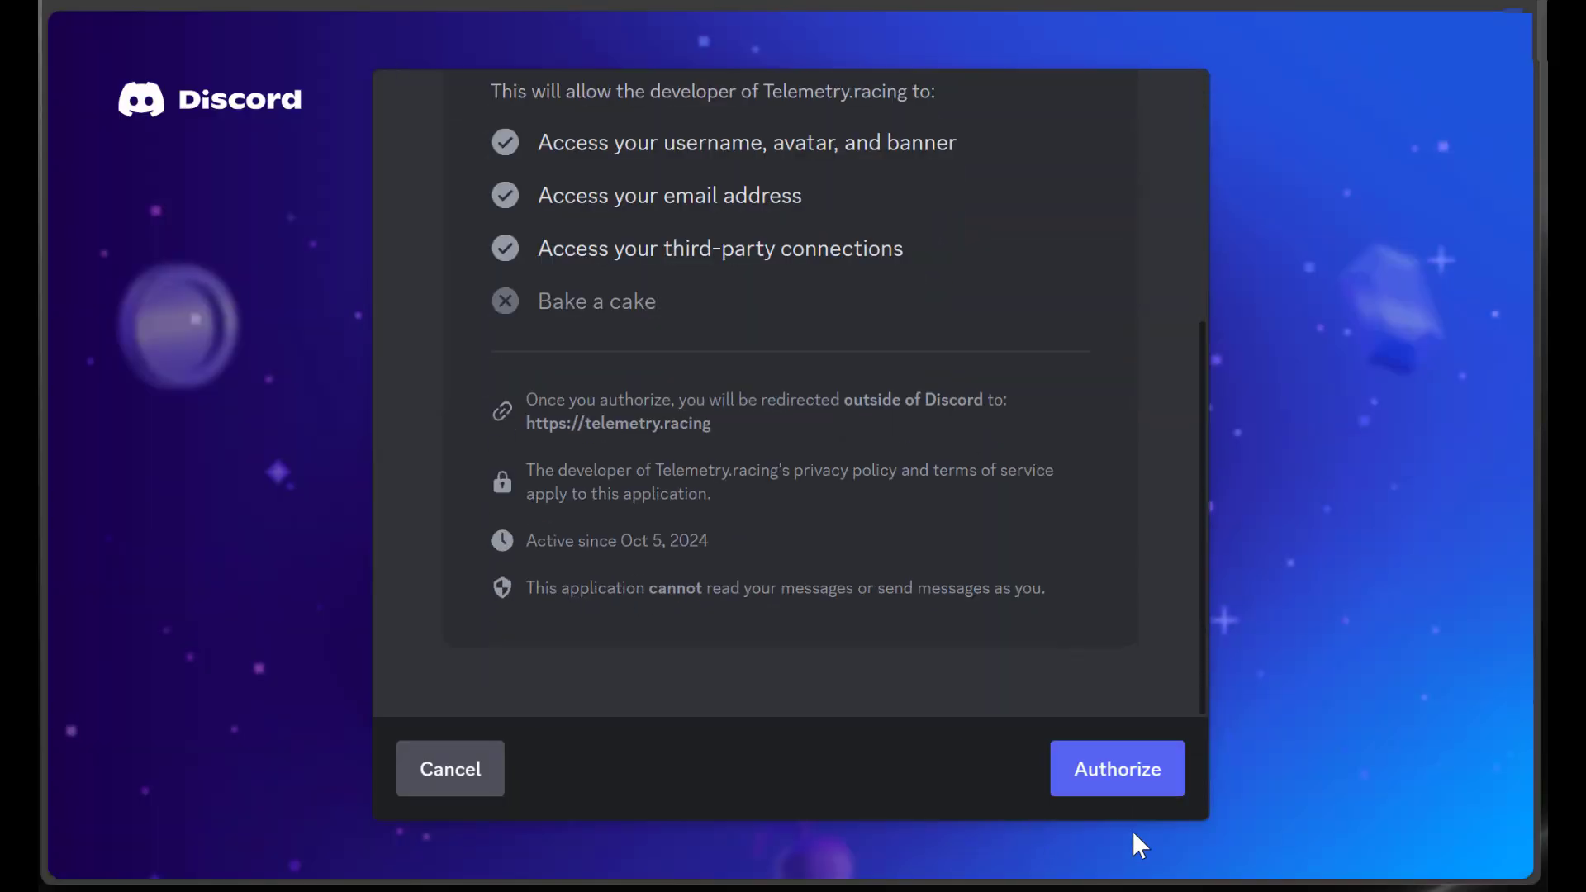
{"action": "left_click", "coordinate": [1116, 773]}
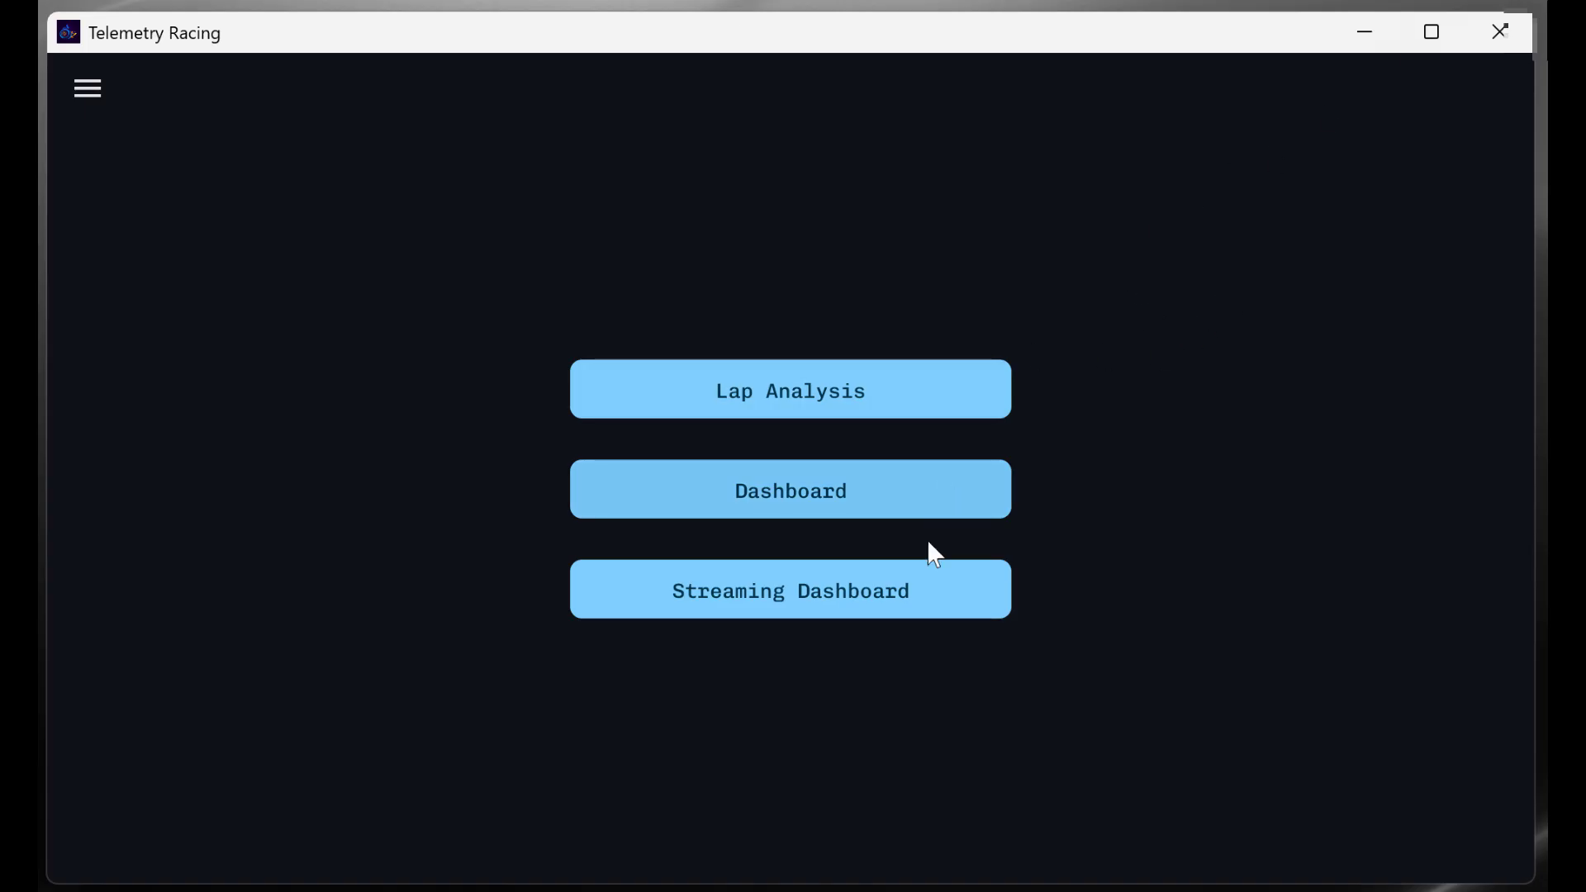
Open the Dashboard view from the Telemetry Racing main menu
{"action": "left_click", "coordinate": [868, 485]}
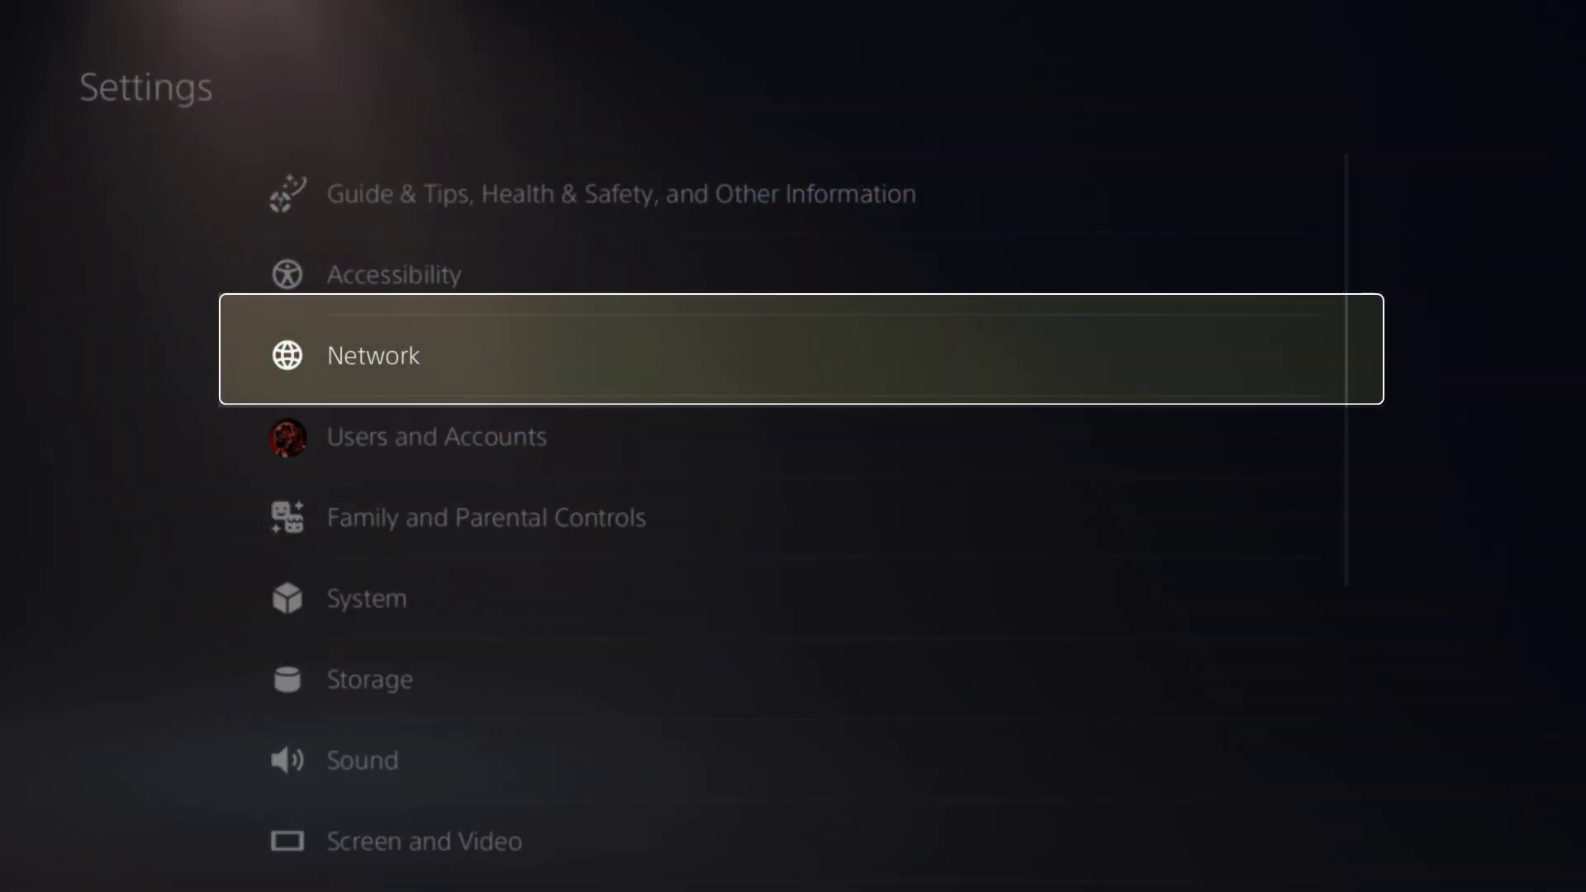
Open Network, then View Connection Status to read the PS5's IPv4 address
{"action": "key", "text": "Return"}
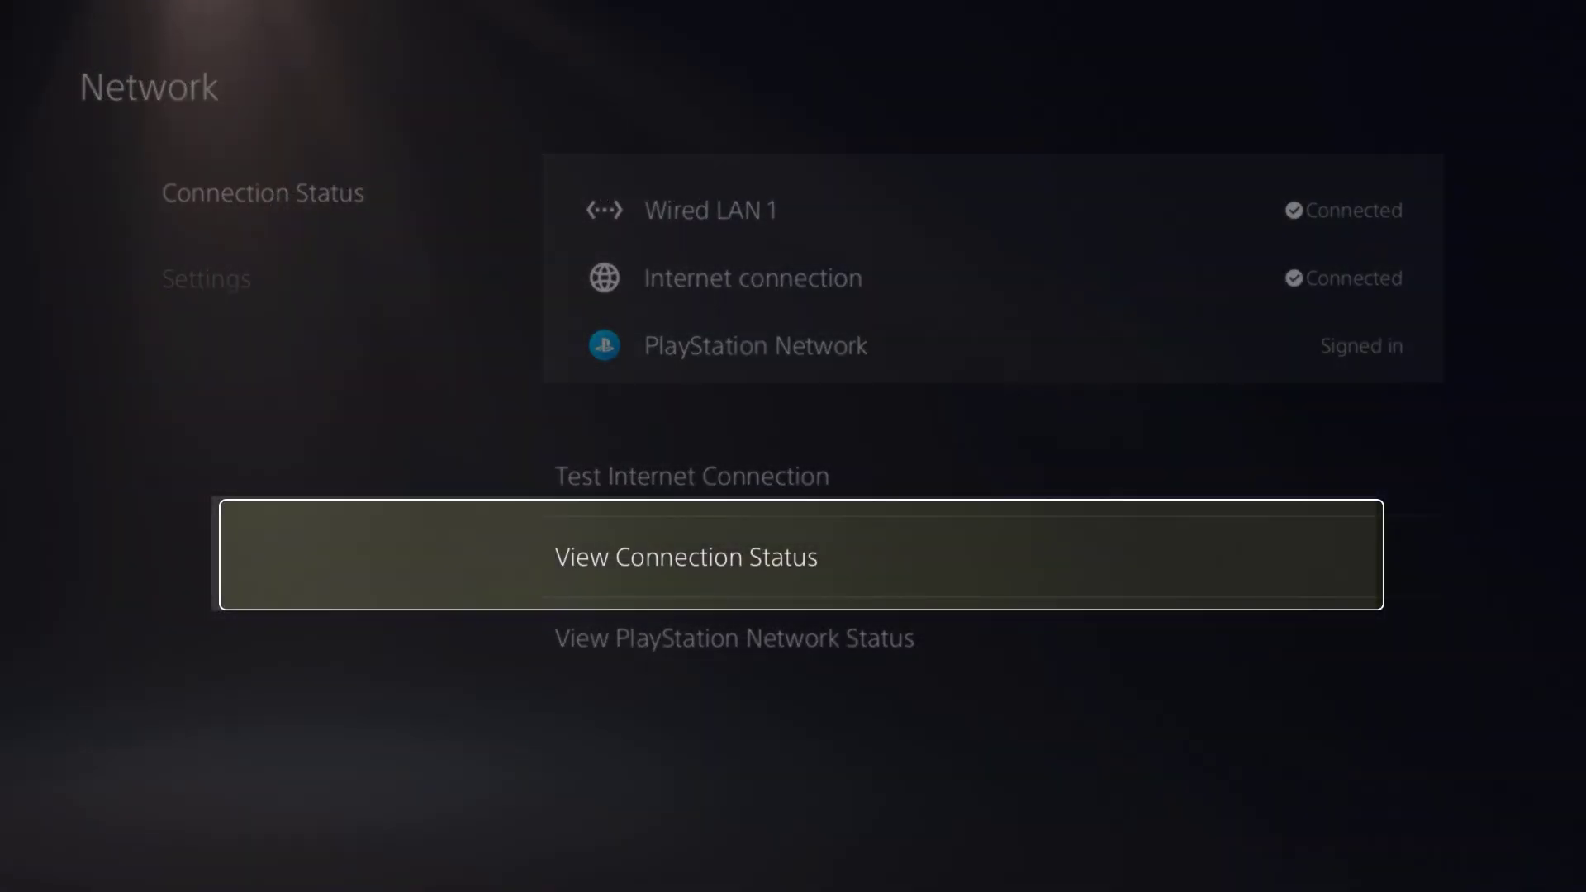
{"action": "key", "text": "Return"}
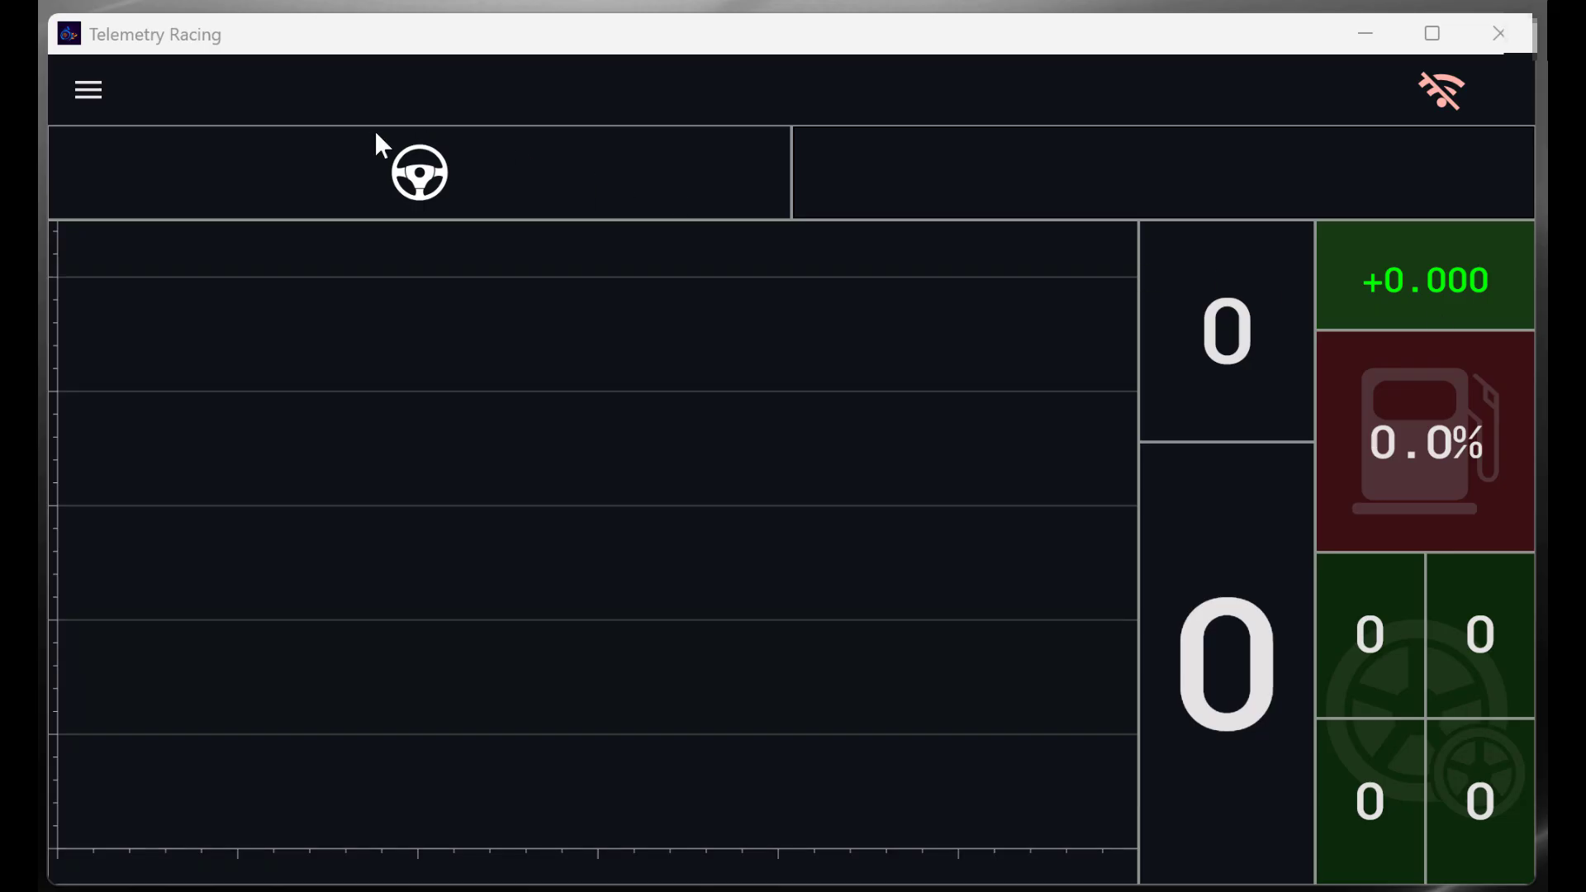
Change the PlayStation IP address in Settings from 192.168.1.50 to 192.168.1.101
{"action": "left_click", "coordinate": [92, 87]}
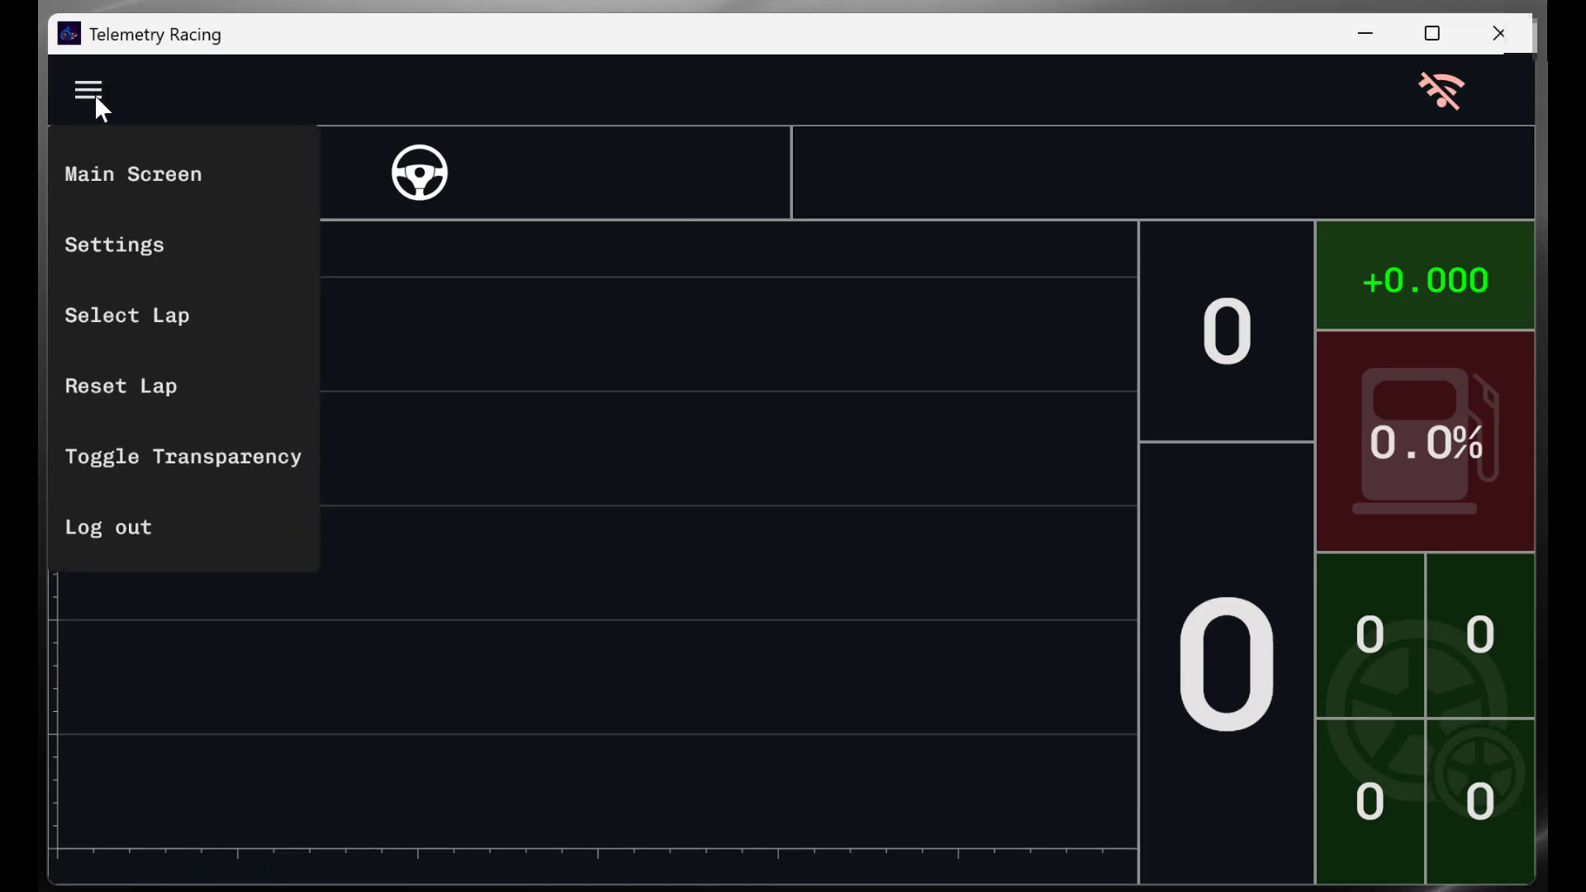
{"action": "left_click", "coordinate": [117, 246]}
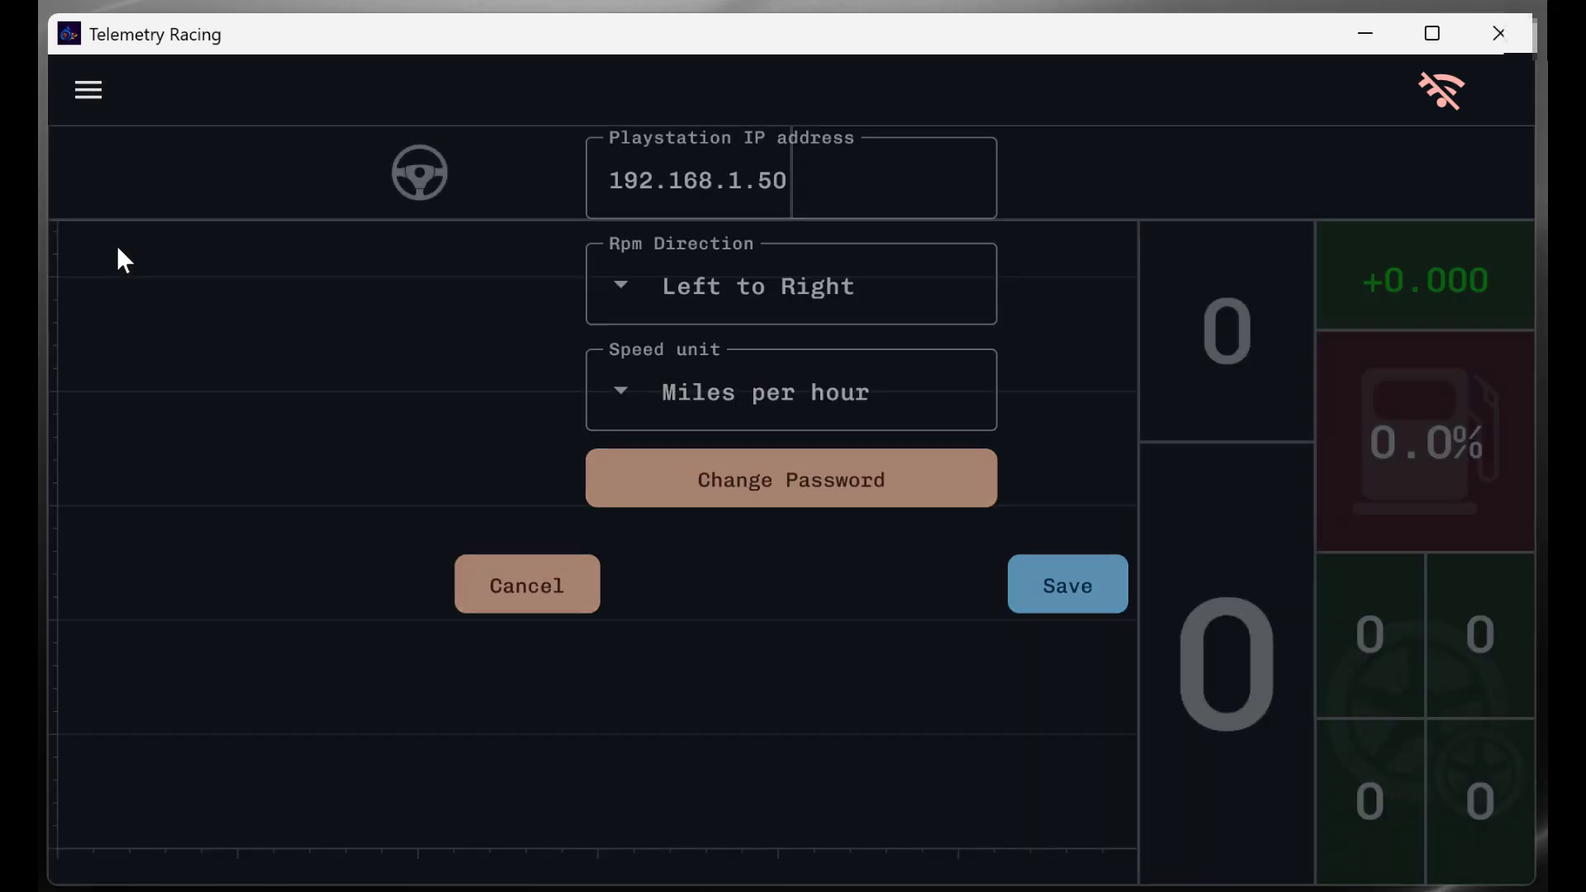
{"action": "left_click", "coordinate": [851, 173]}
{"action": "key", "text": "BackSpace"}
{"action": "key", "text": "BackSpace"}
{"action": "type", "text": "101"}
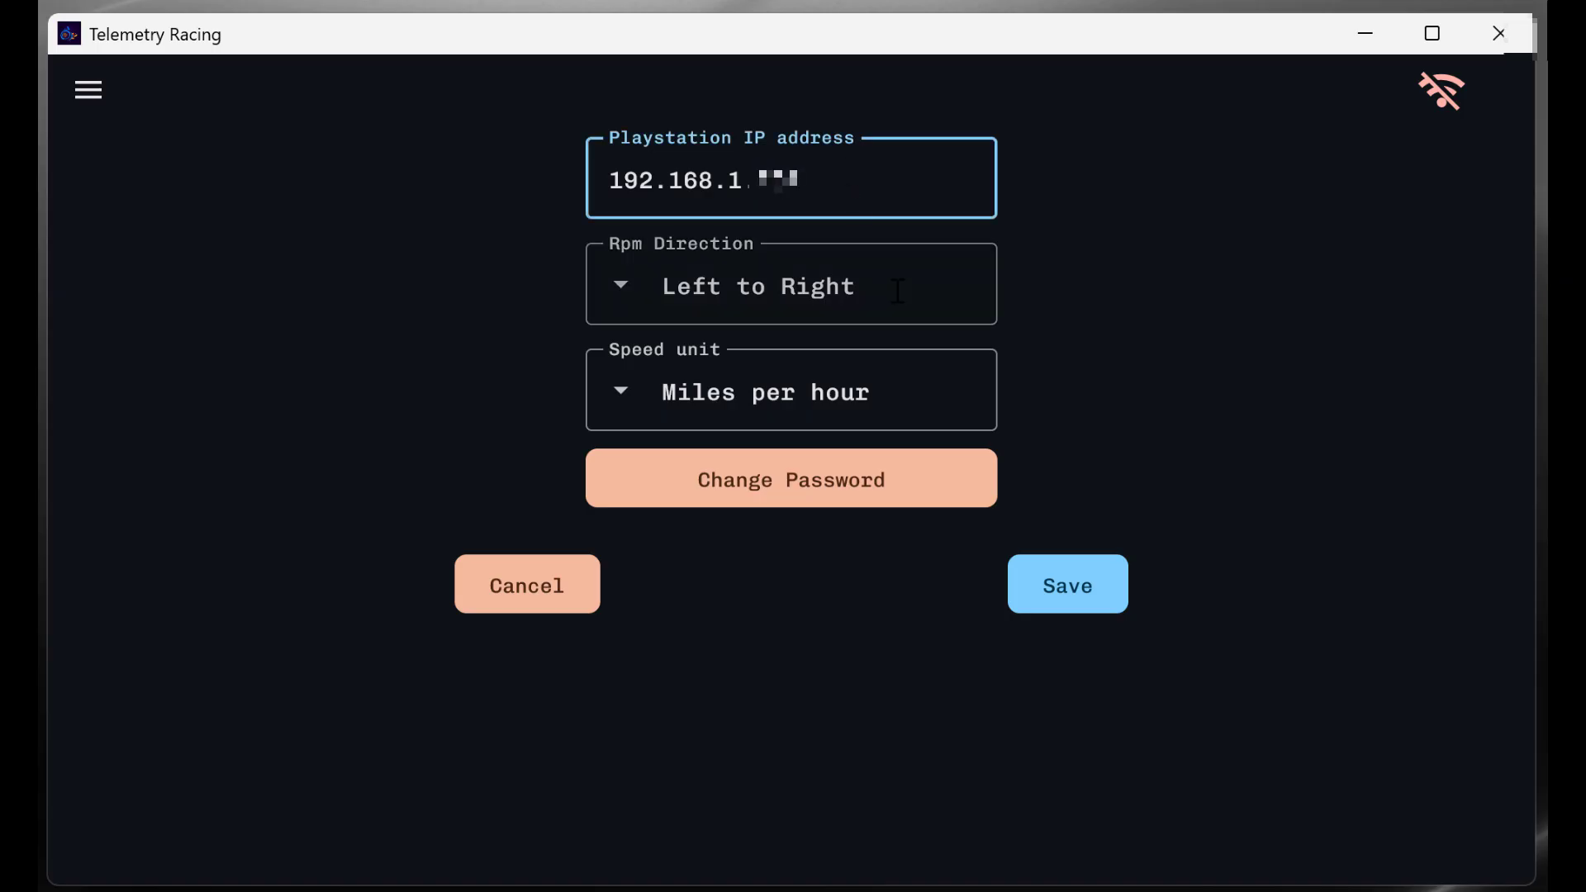
Keep Rpm Direction at Left to Right and Speed unit at Miles per hour, leaving the password unchanged
{"action": "key", "text": "Tab"}
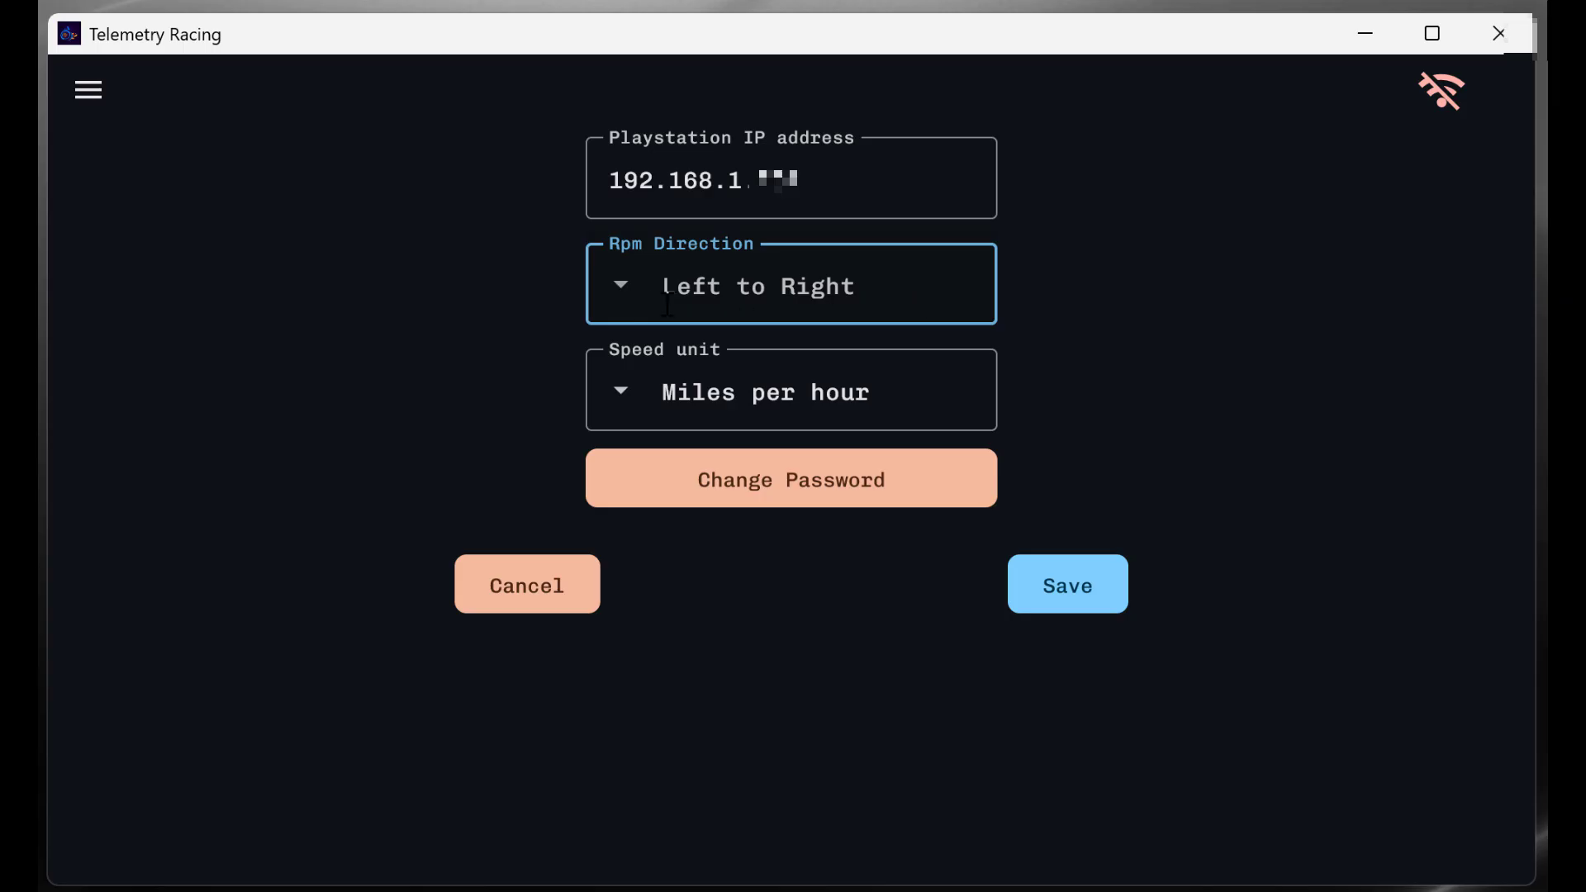
{"action": "left_click", "coordinate": [621, 289]}
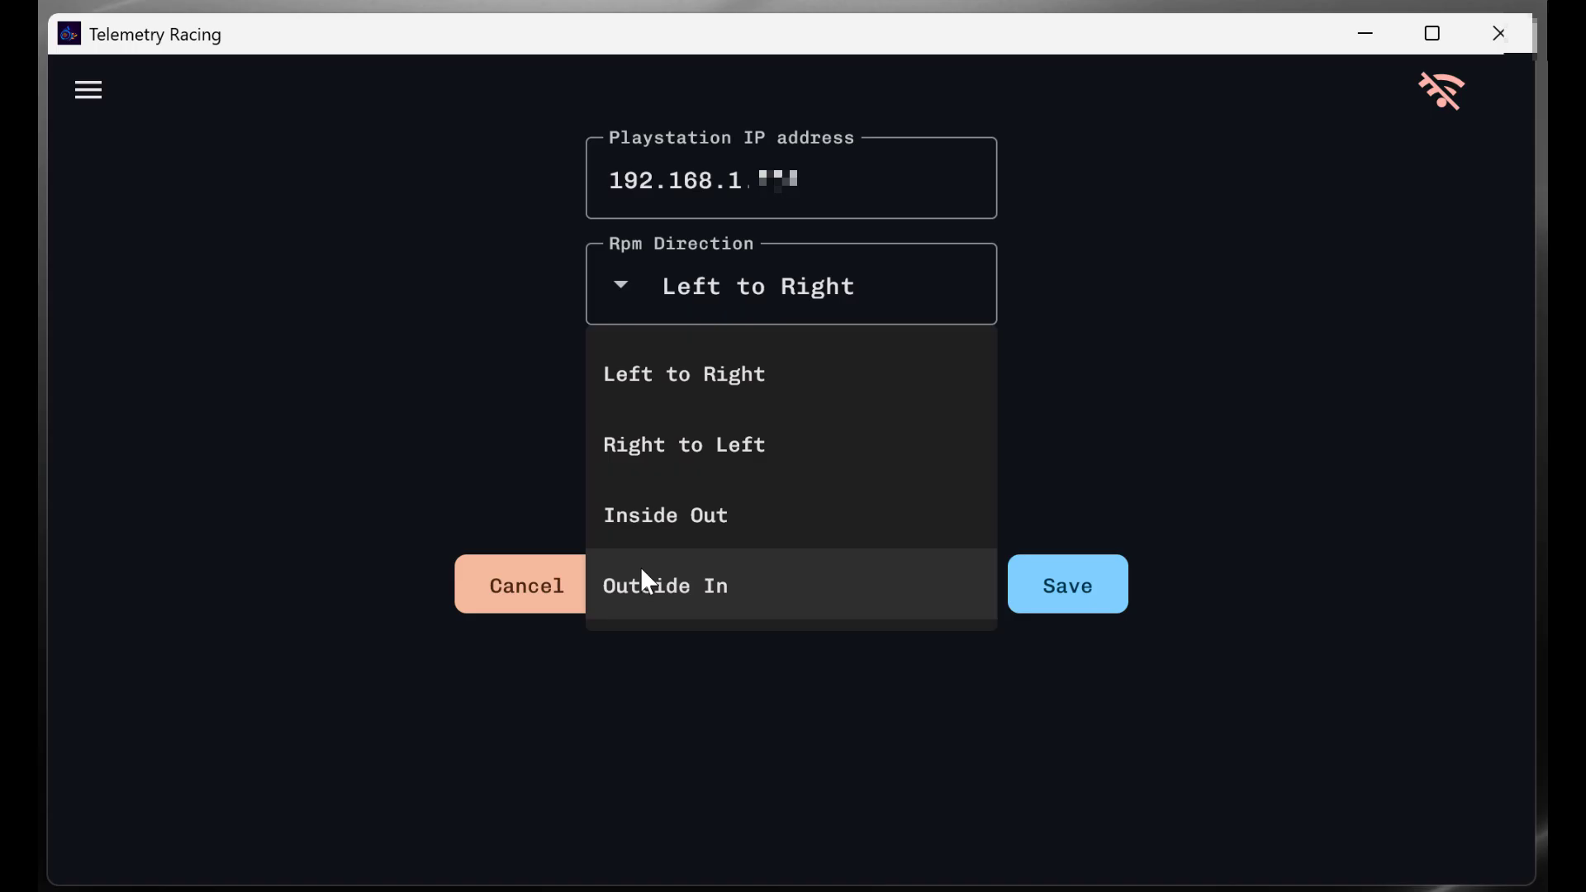
{"action": "left_click", "coordinate": [1155, 404]}
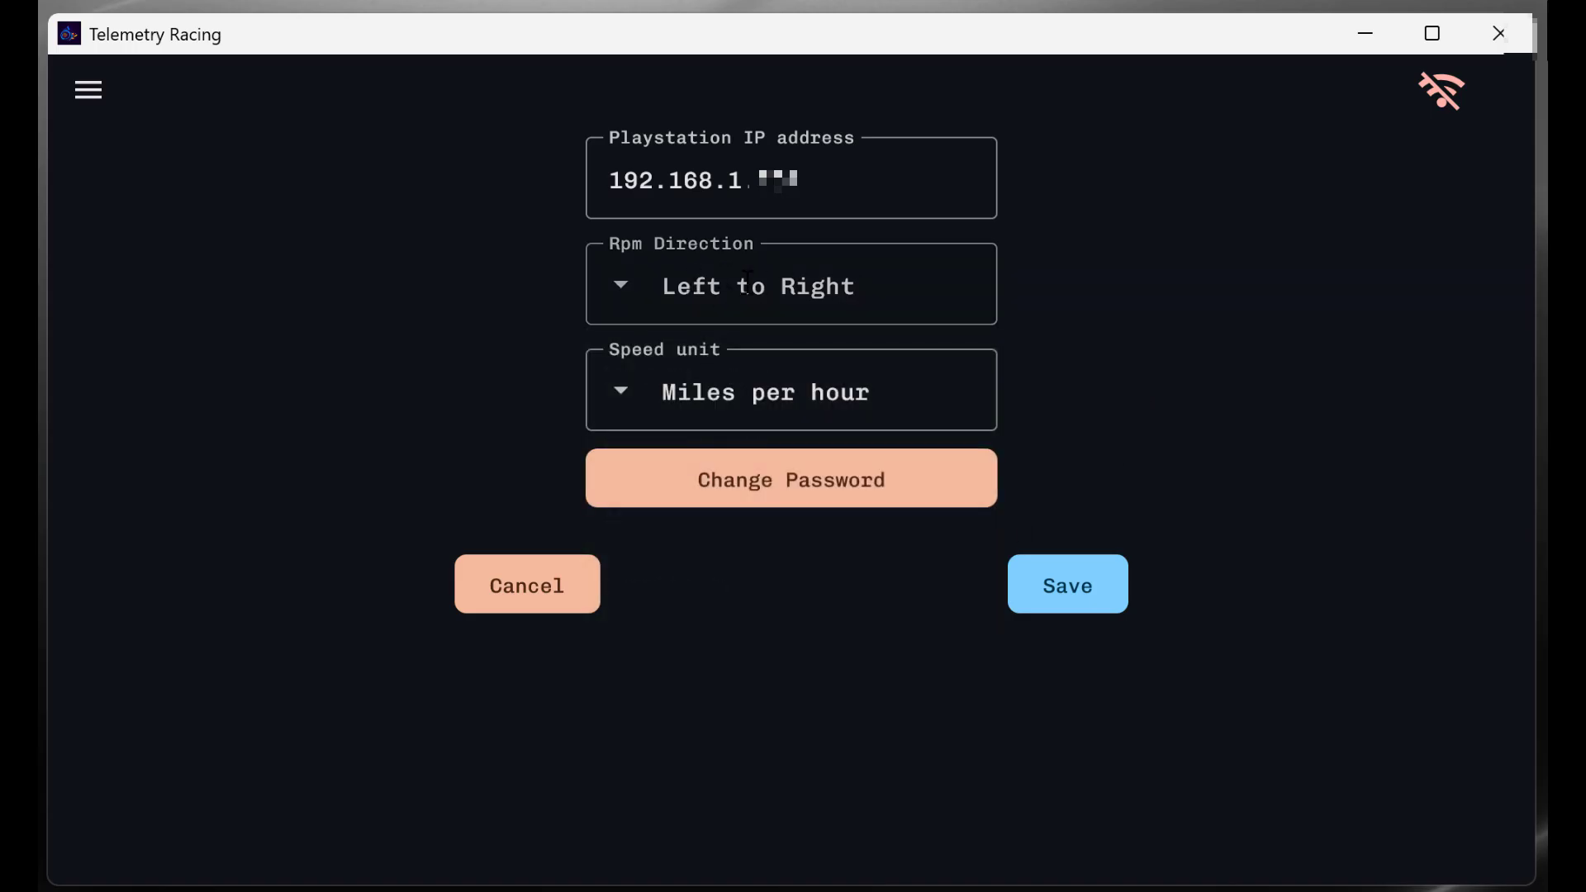
{"action": "left_click", "coordinate": [620, 395]}
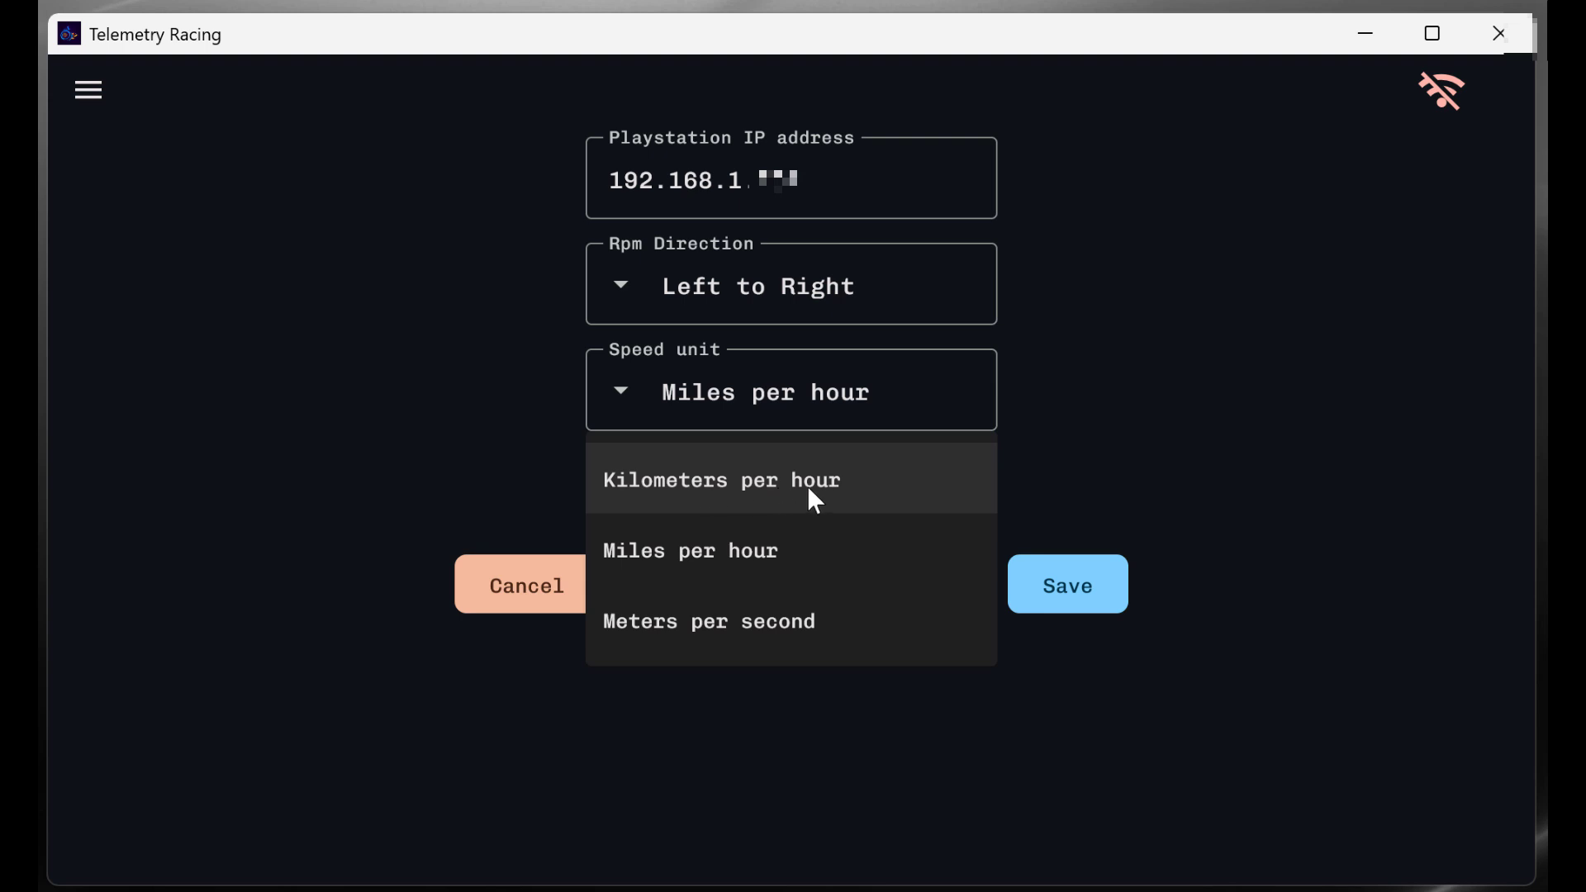
{"action": "left_click", "coordinate": [816, 548]}
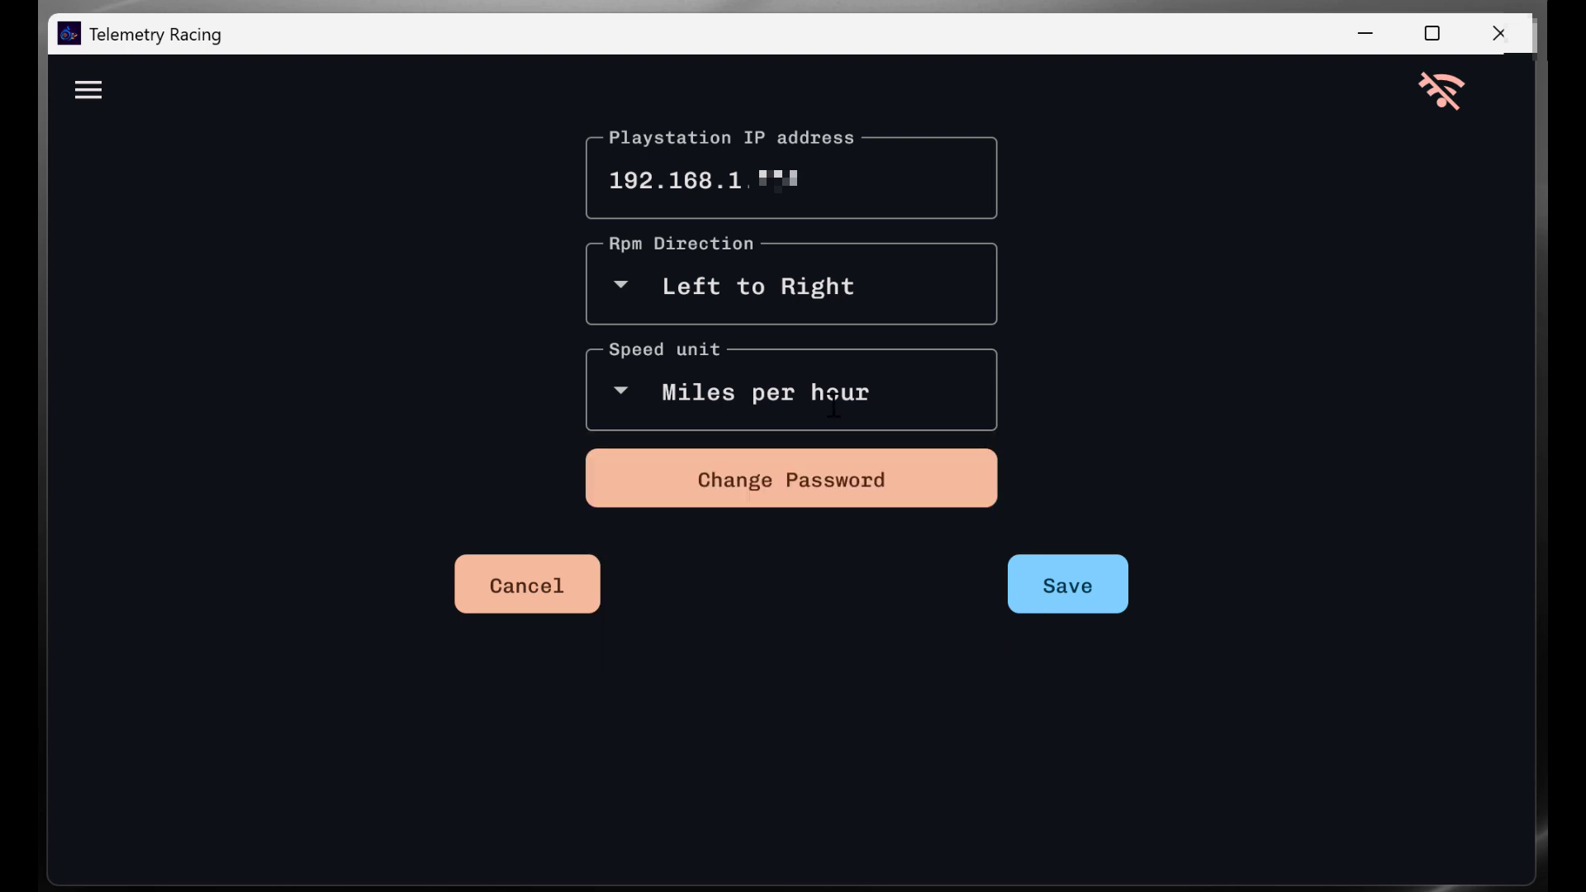
{"action": "left_click", "coordinate": [803, 475]}
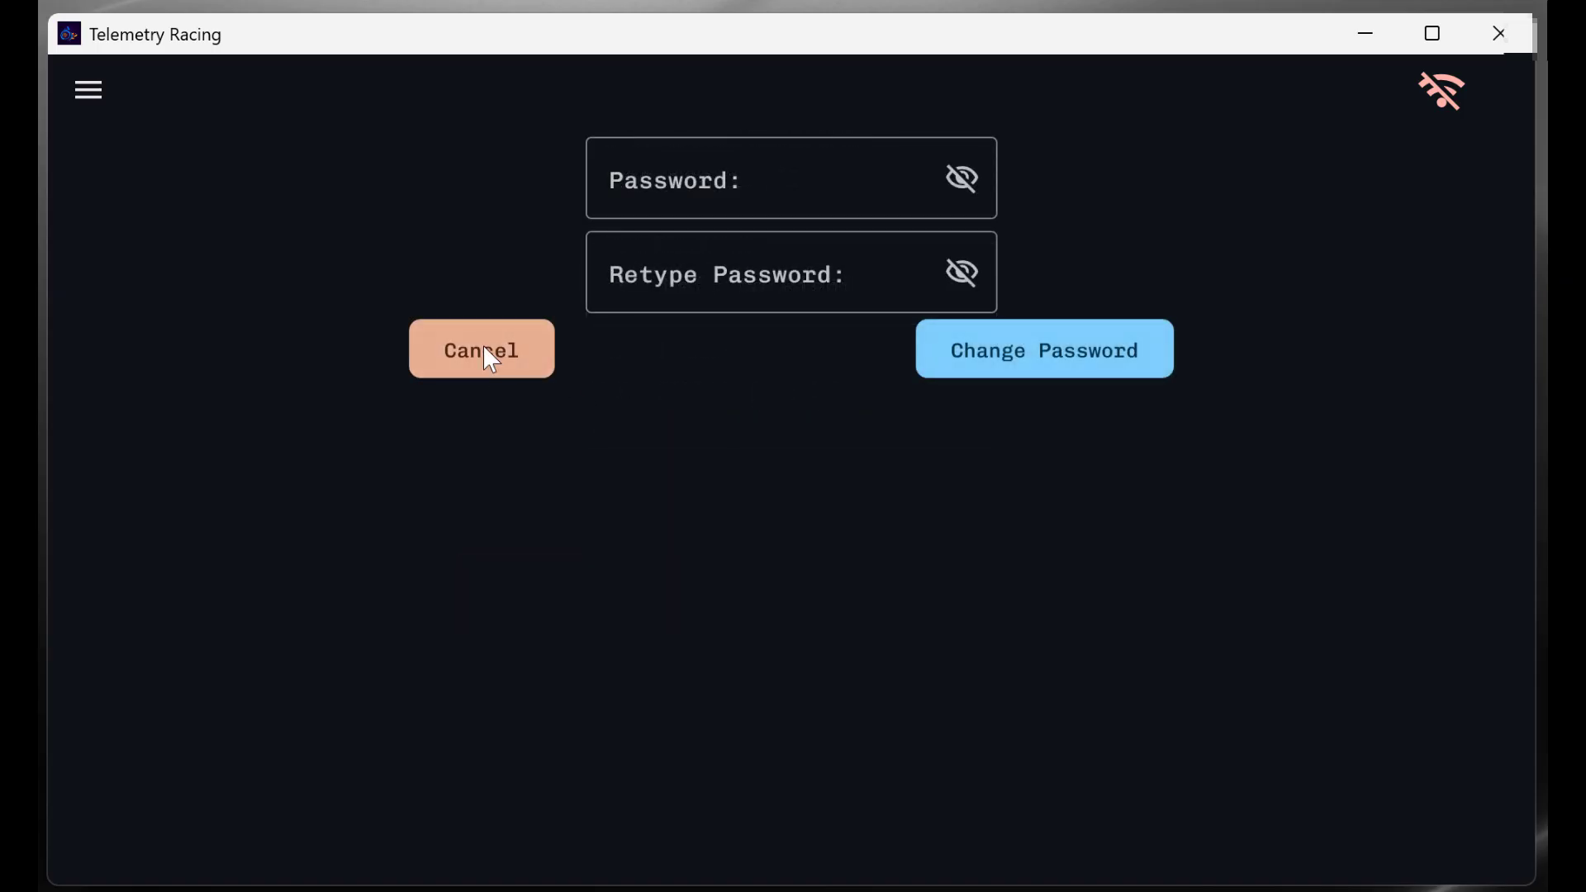
{"action": "left_click", "coordinate": [484, 348]}
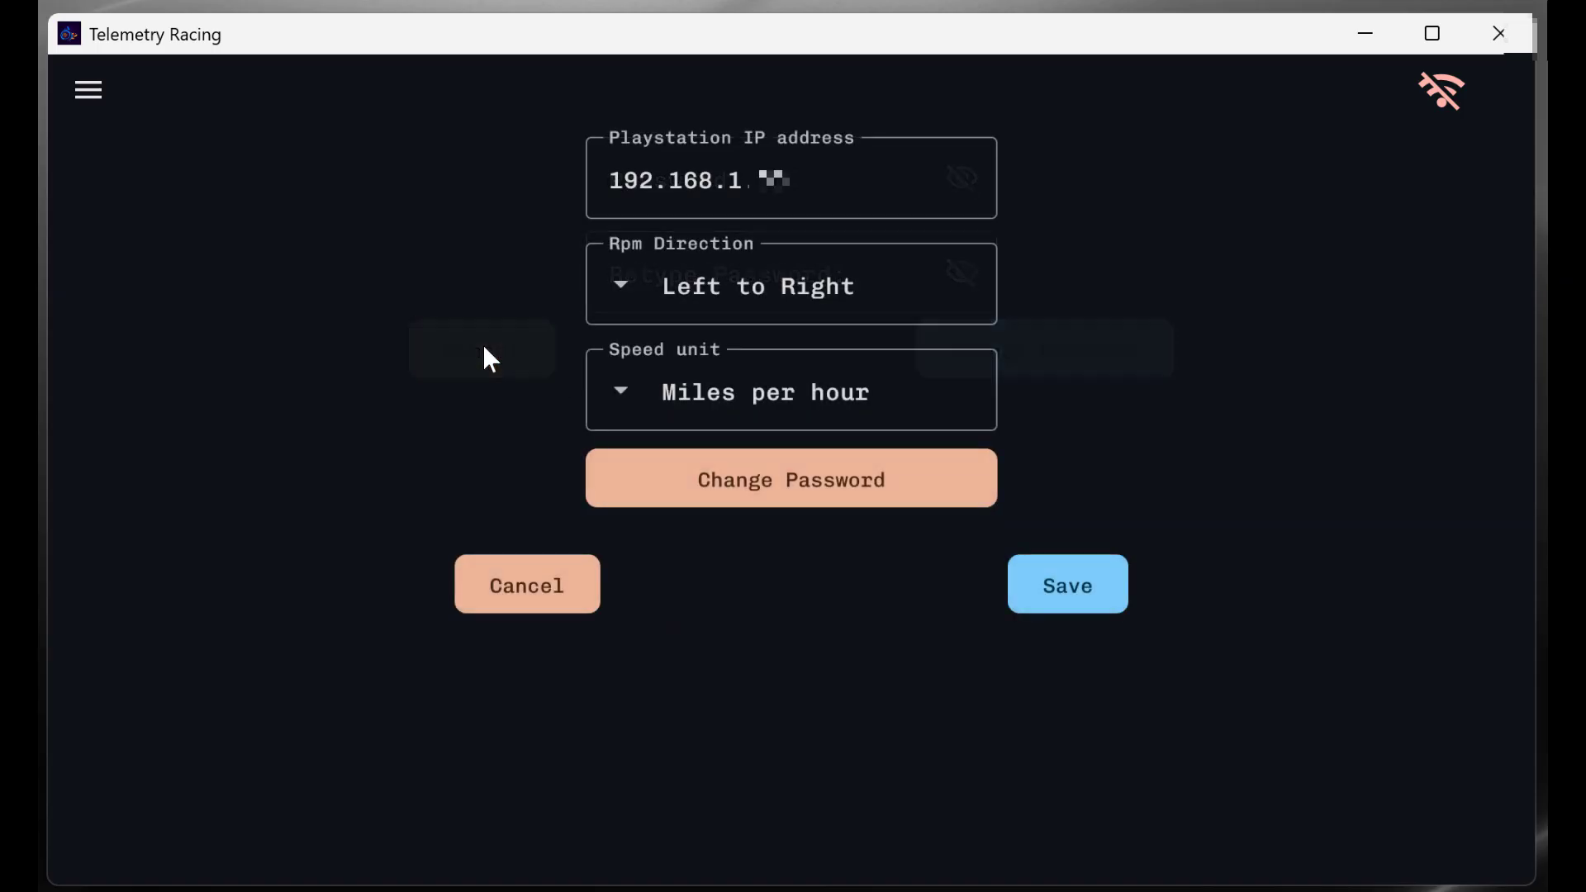
Save the settings and return to the Dashboard
{"action": "left_click", "coordinate": [1062, 587]}
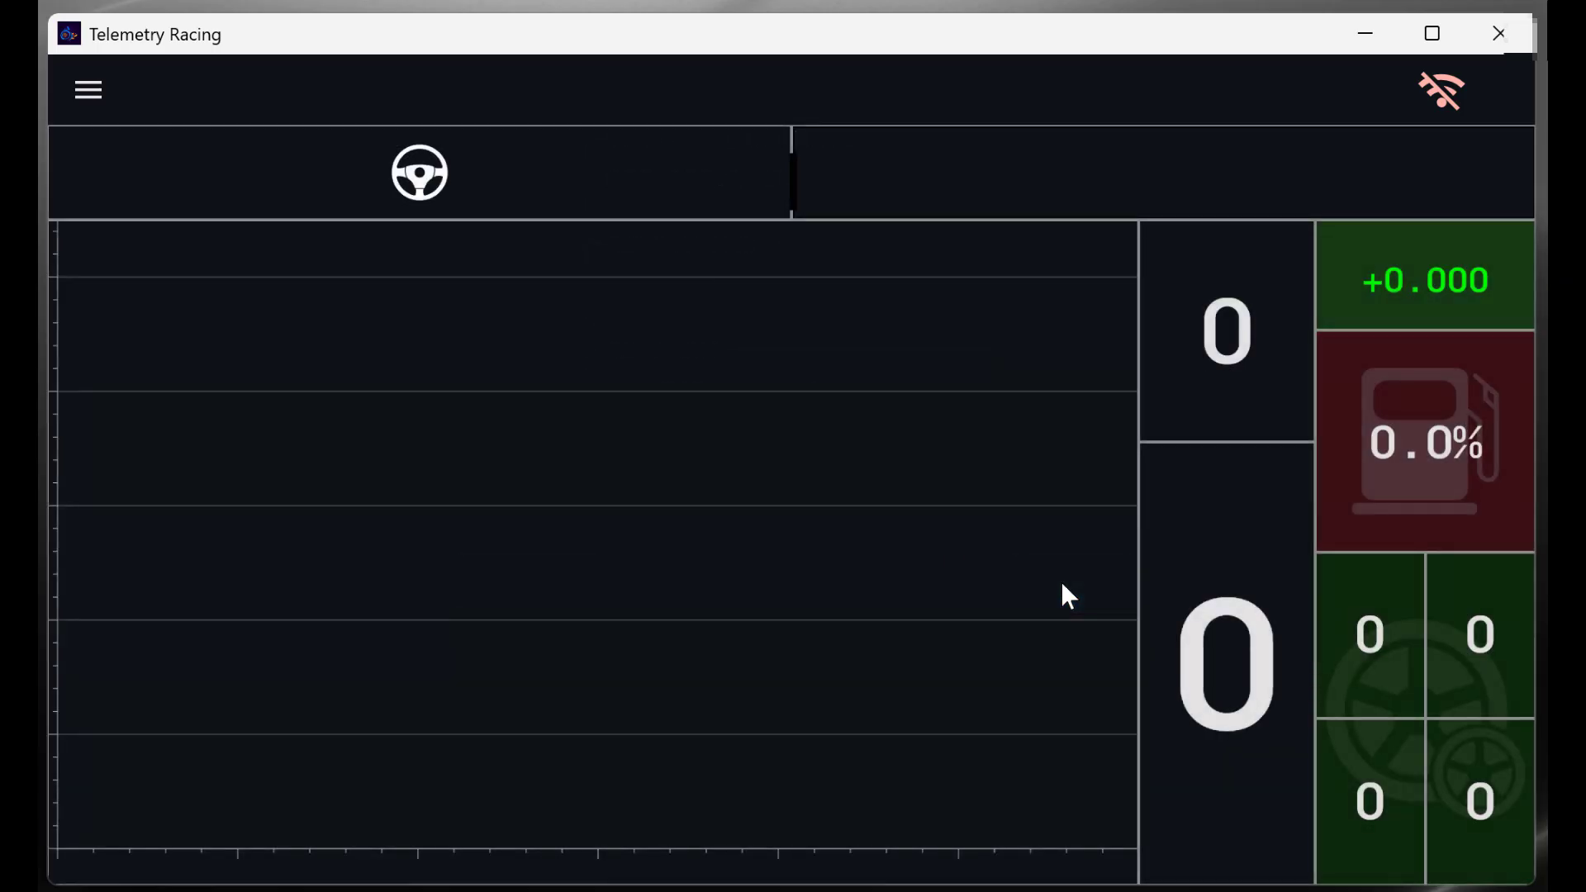